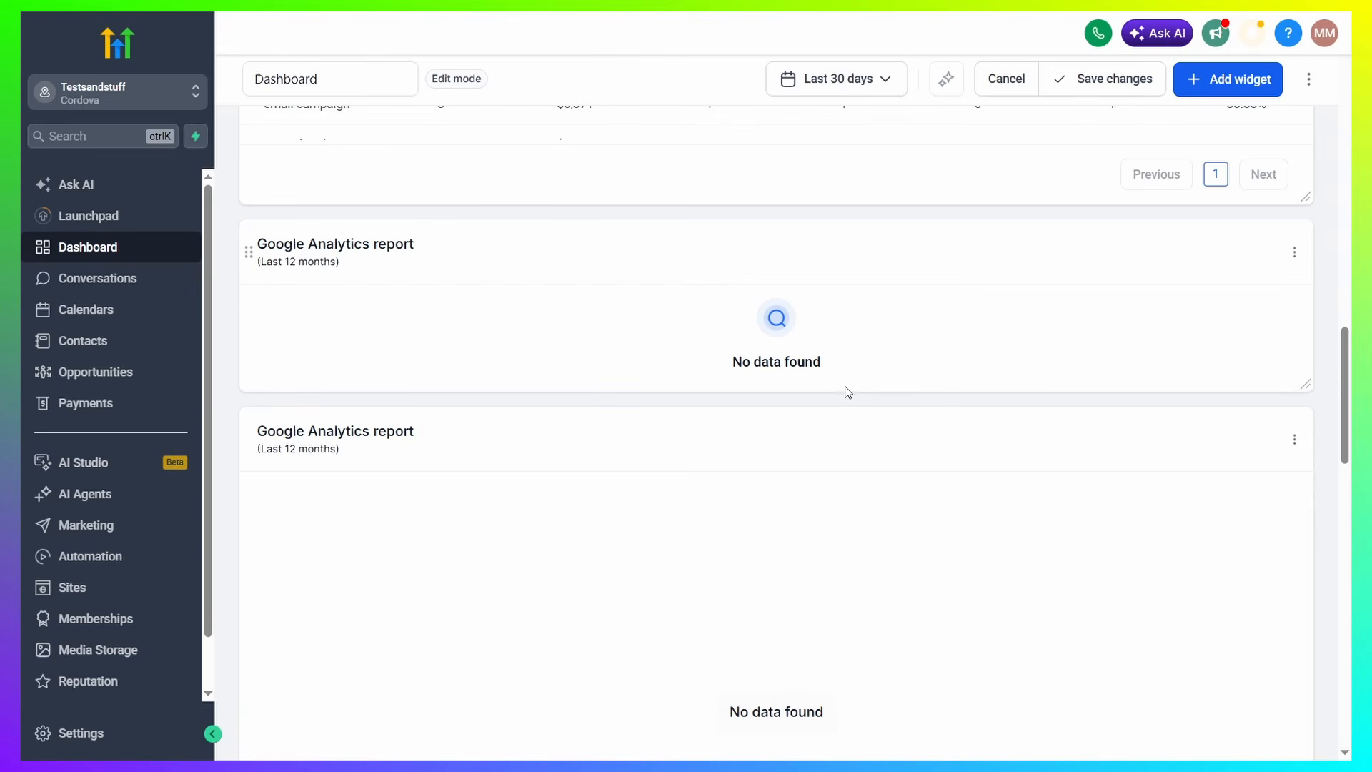
# Review the dashboard's widgets and examine the Opportunity status widget's actions, date property and pipeline options
pyautogui.scroll(20, 846, 391)
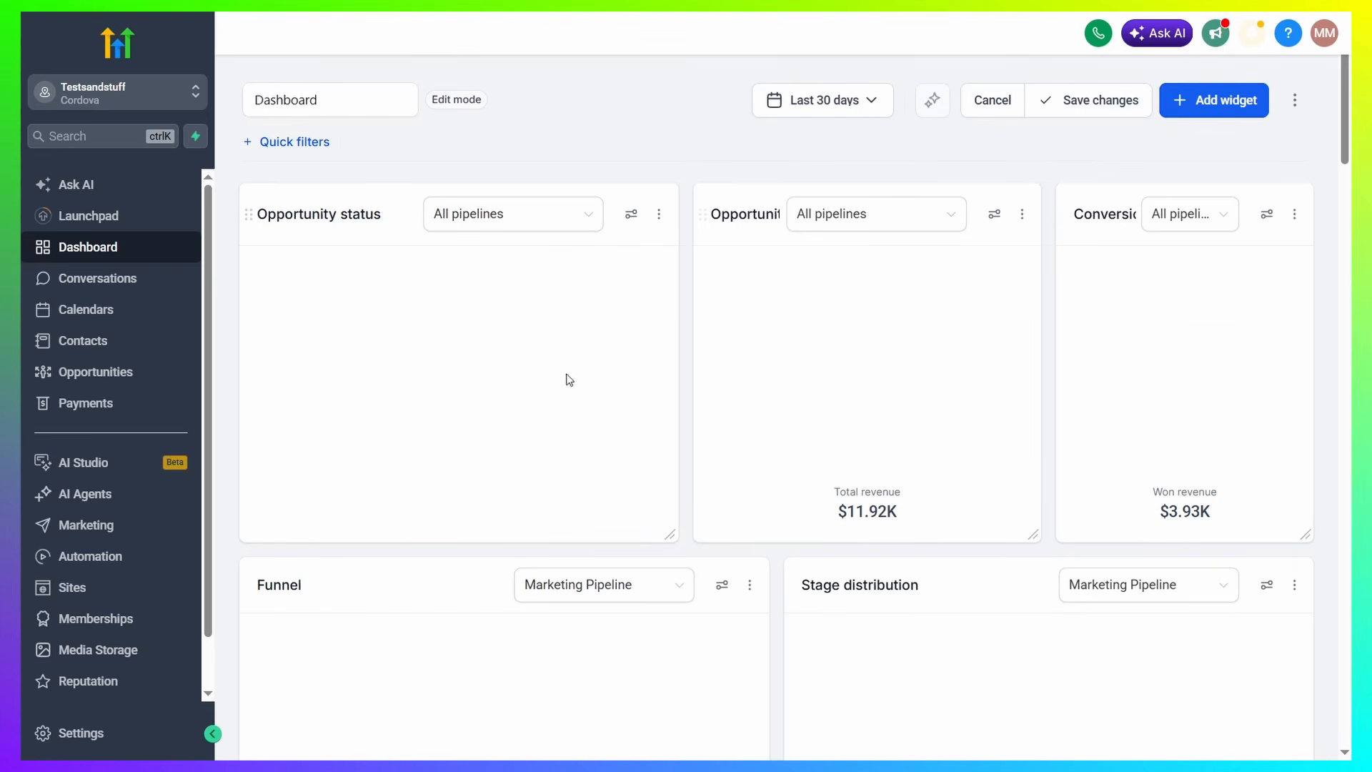
pyautogui.scroll(-6, 672, 297)
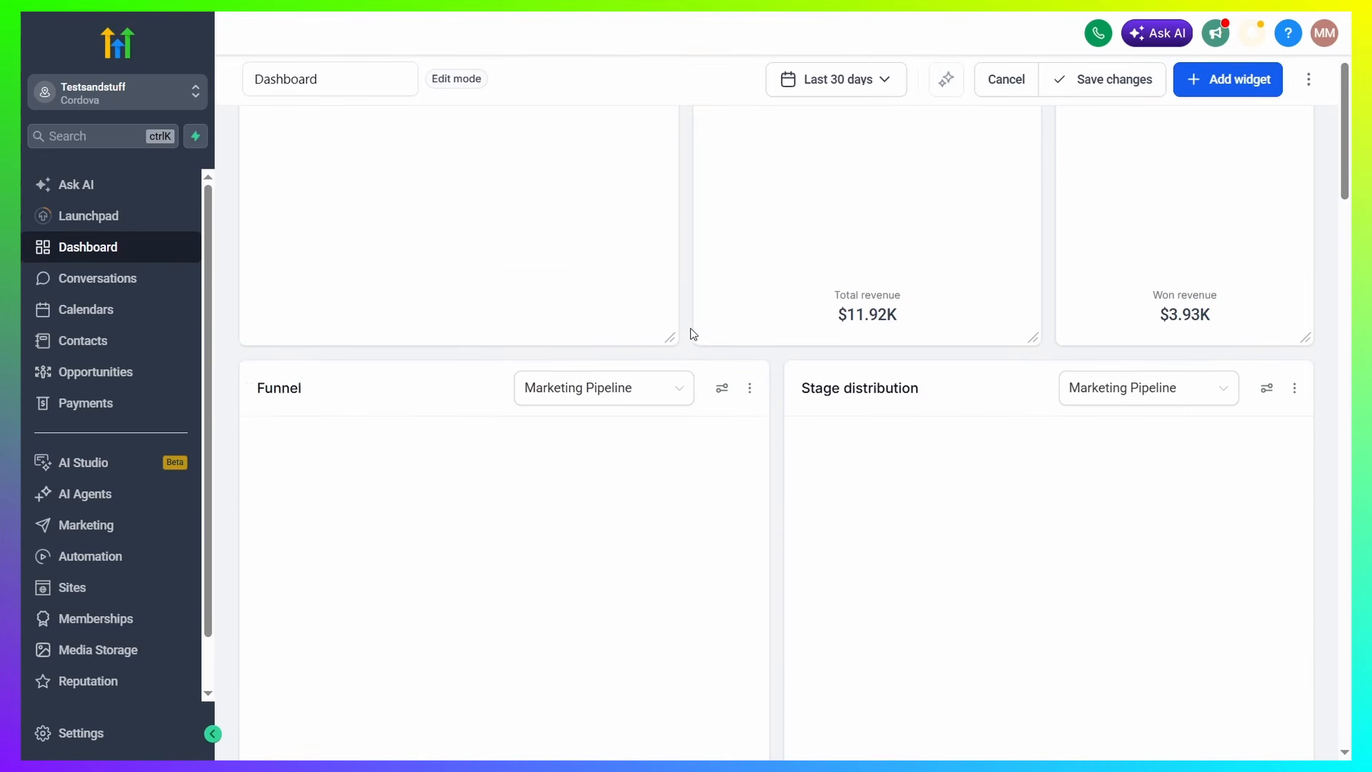
pyautogui.scroll(-10, 1062, 527)
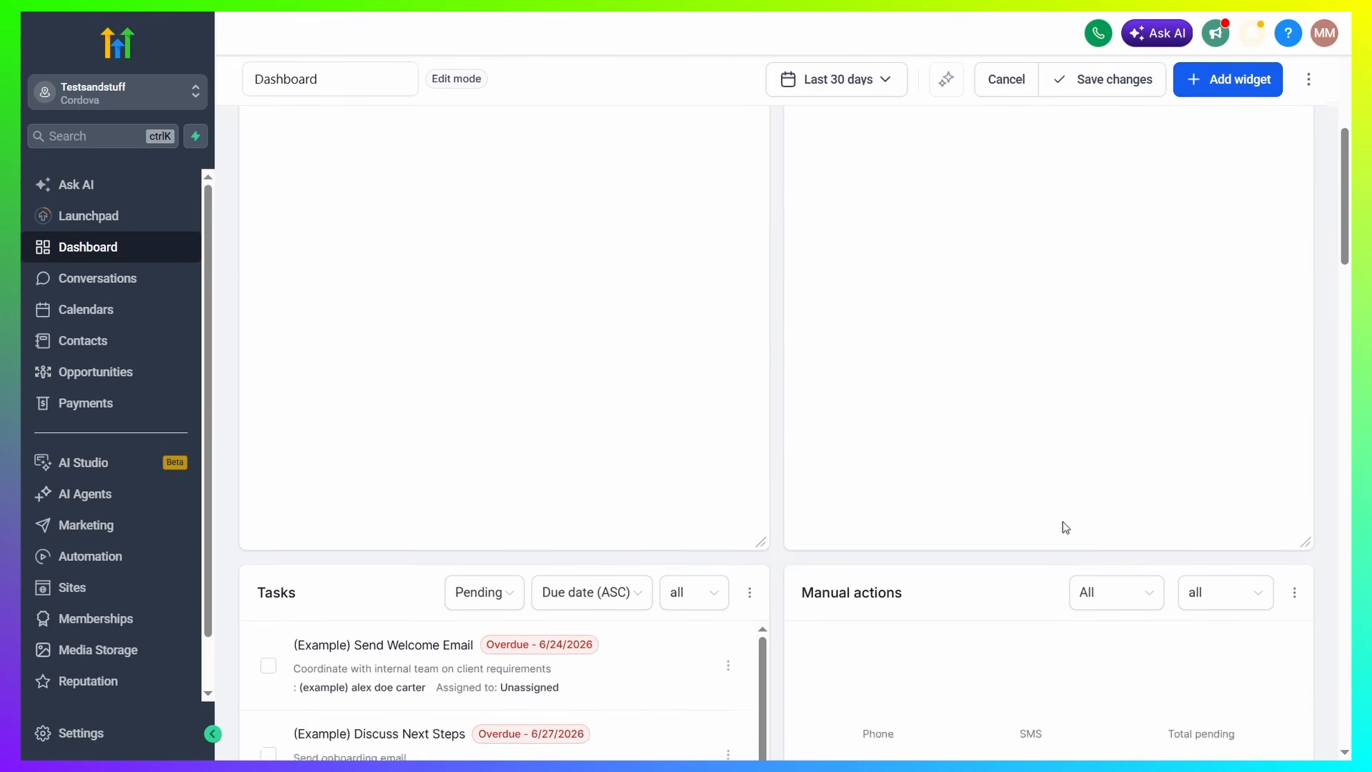
pyautogui.scroll(15, 807, 462)
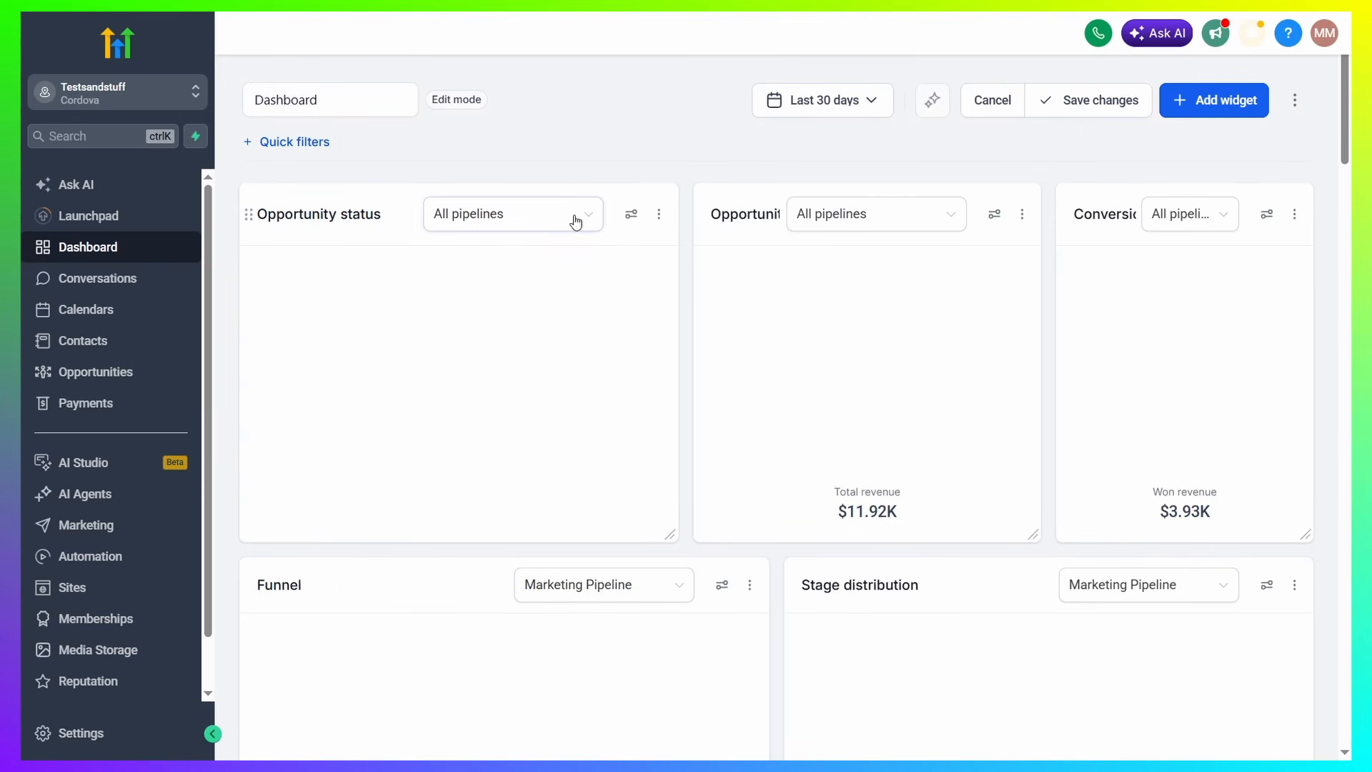
pyautogui.click(659, 215)
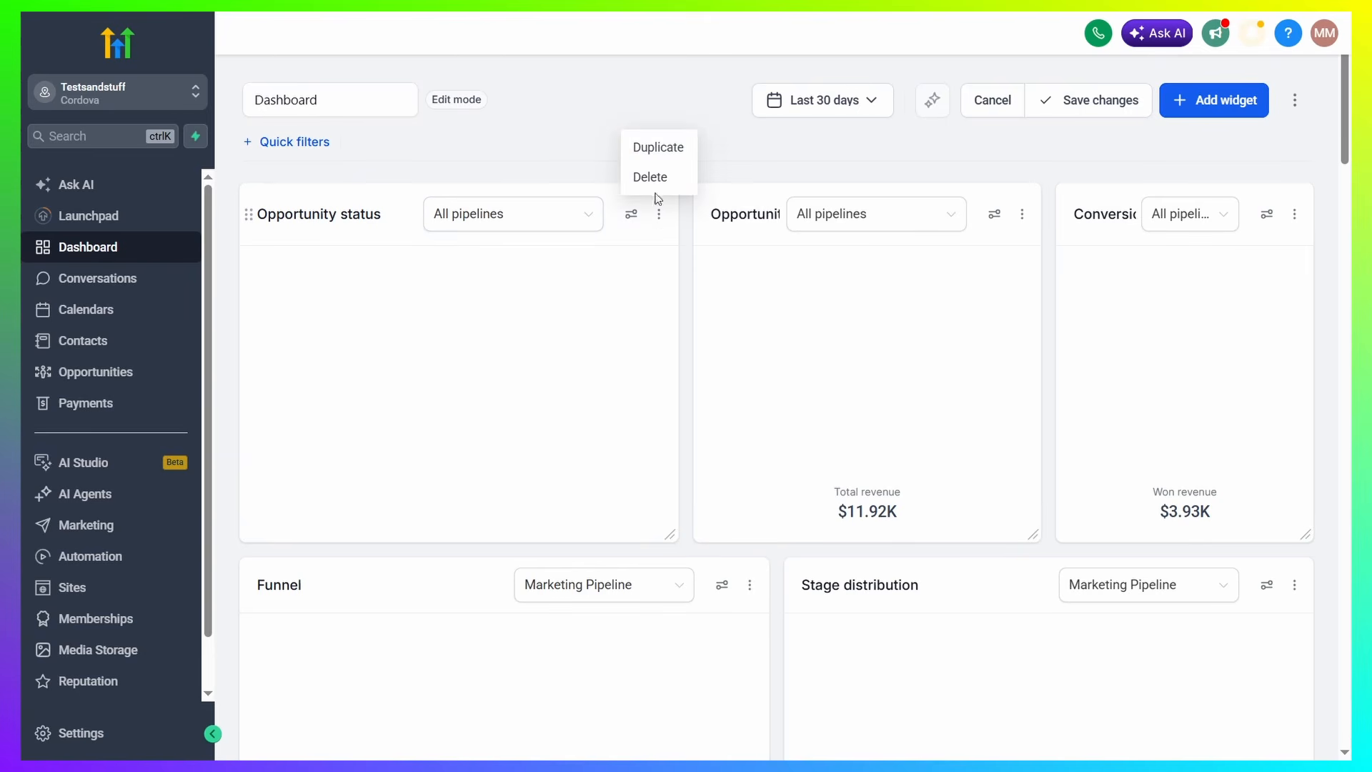
pyautogui.click(631, 216)
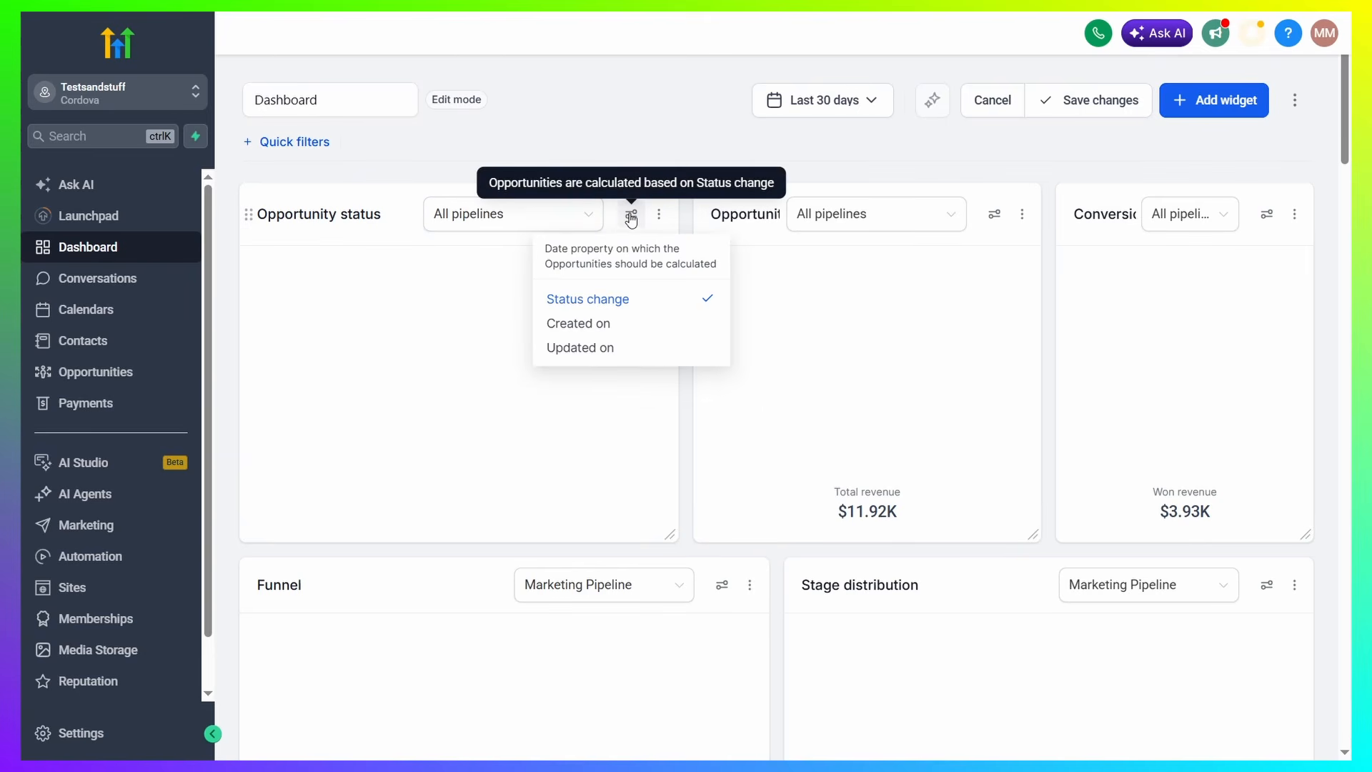
pyautogui.click(506, 306)
pyautogui.click(550, 216)
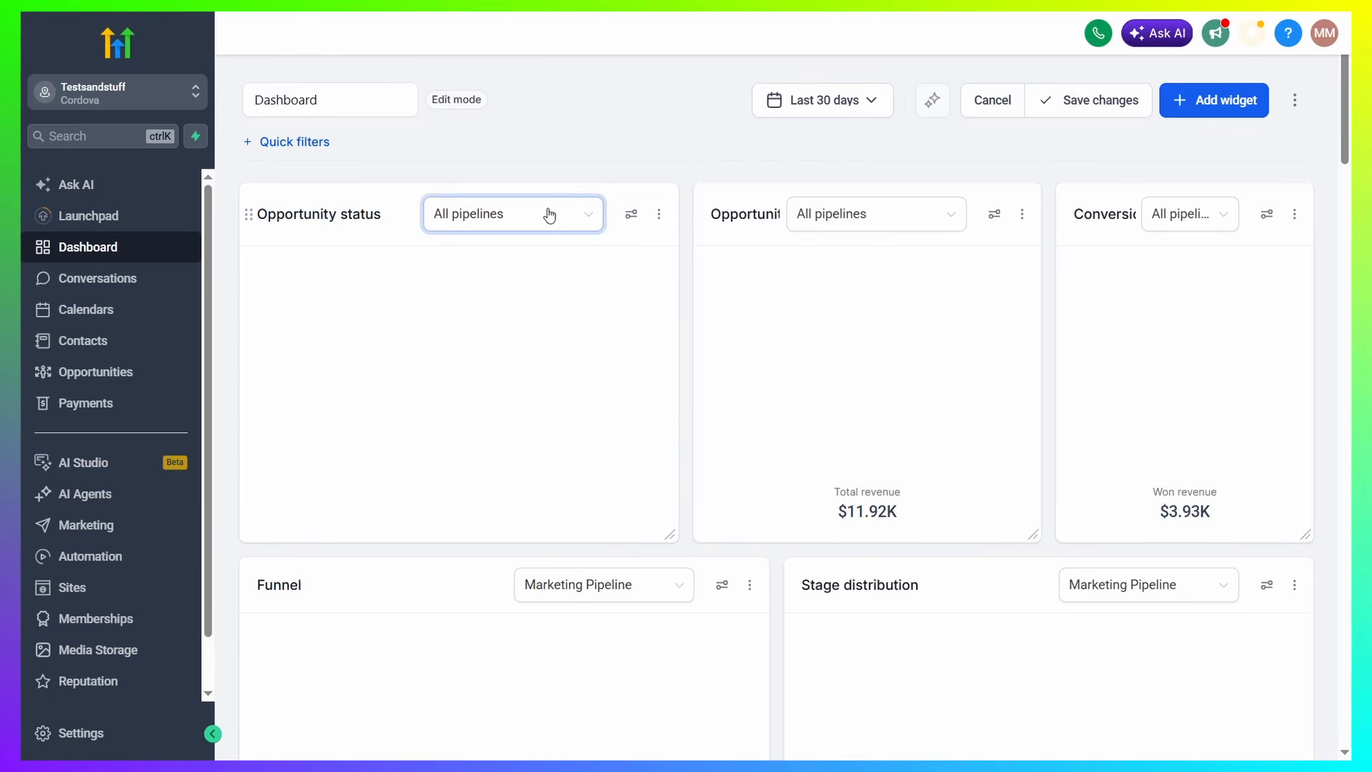
pyautogui.click(623, 336)
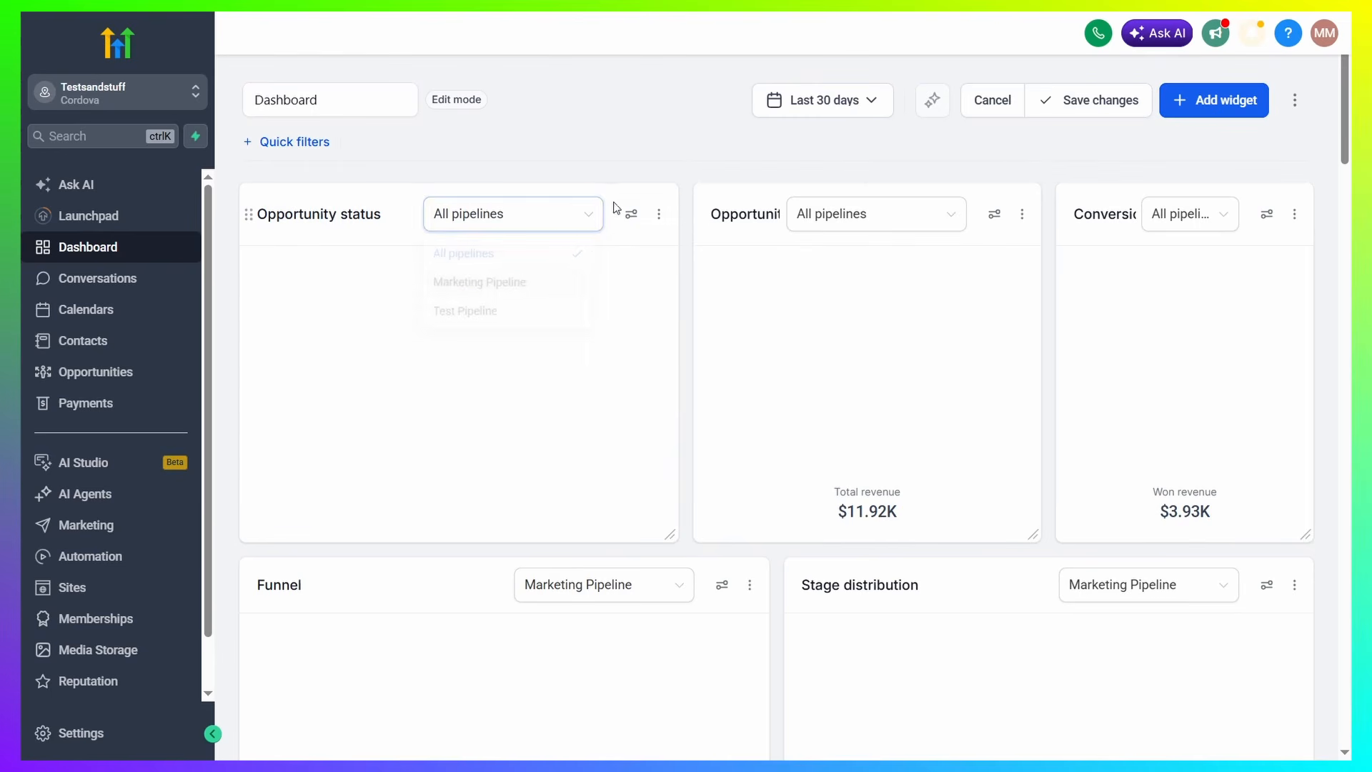
# Delete the Opportunity status widget from the dashboard
pyautogui.click(659, 214)
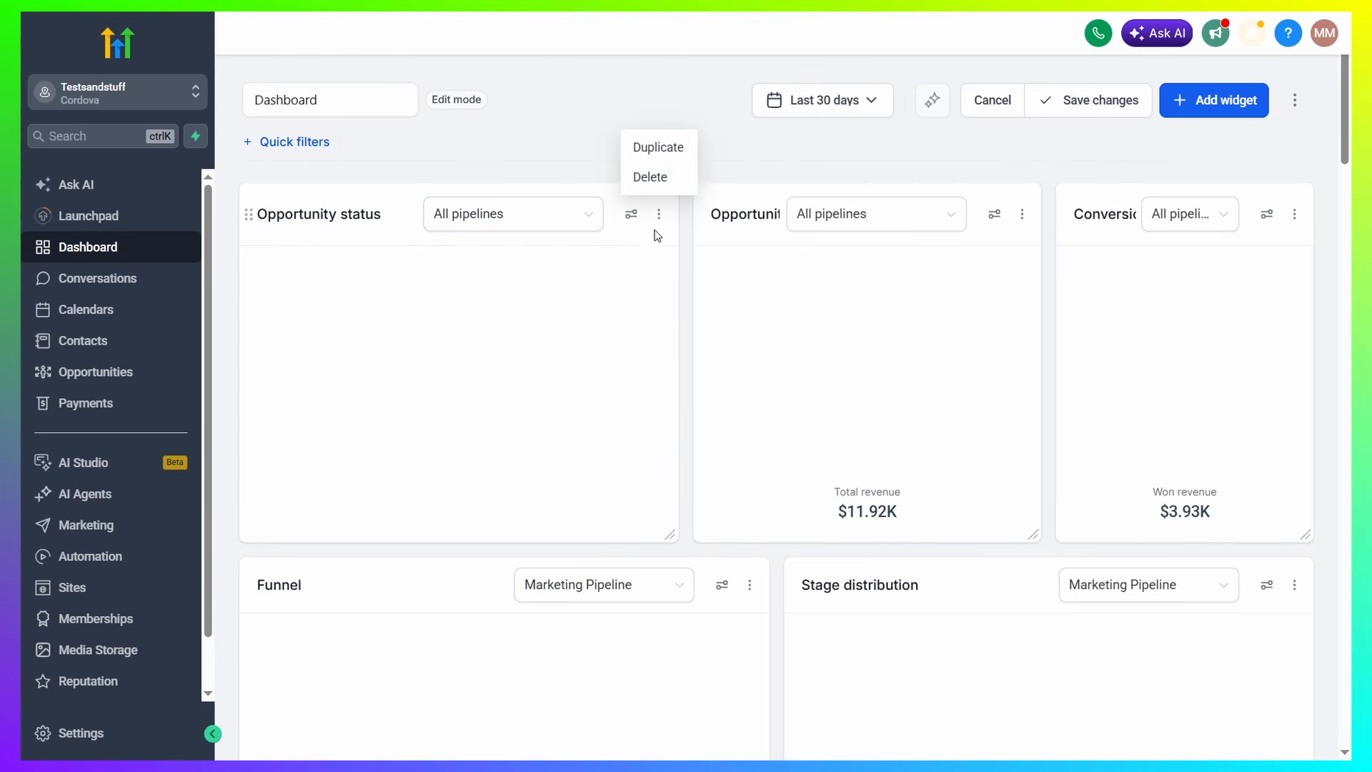
pyautogui.click(659, 178)
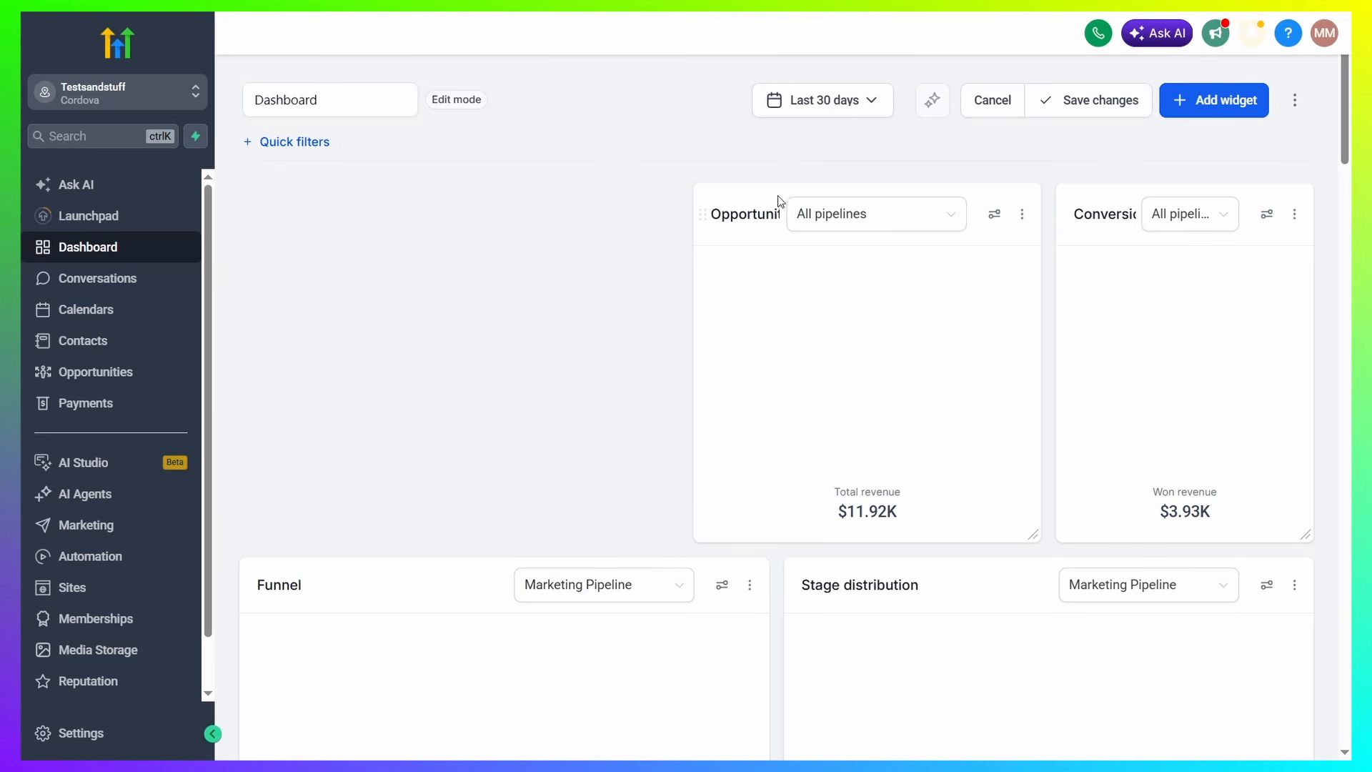
# Duplicate the opportunity widget that shows total revenue and delete the copy
pyautogui.click(1023, 216)
pyautogui.click(1015, 147)
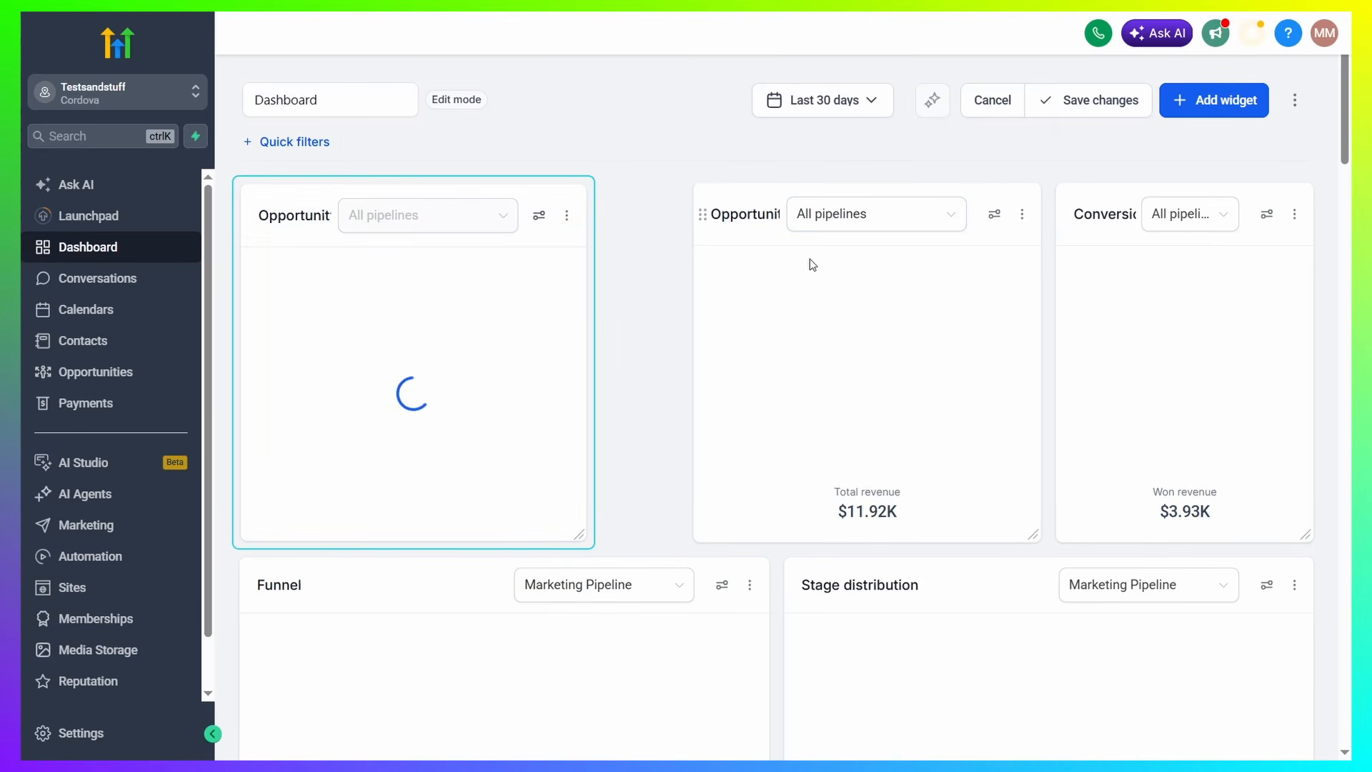
pyautogui.click(567, 215)
pyautogui.click(558, 178)
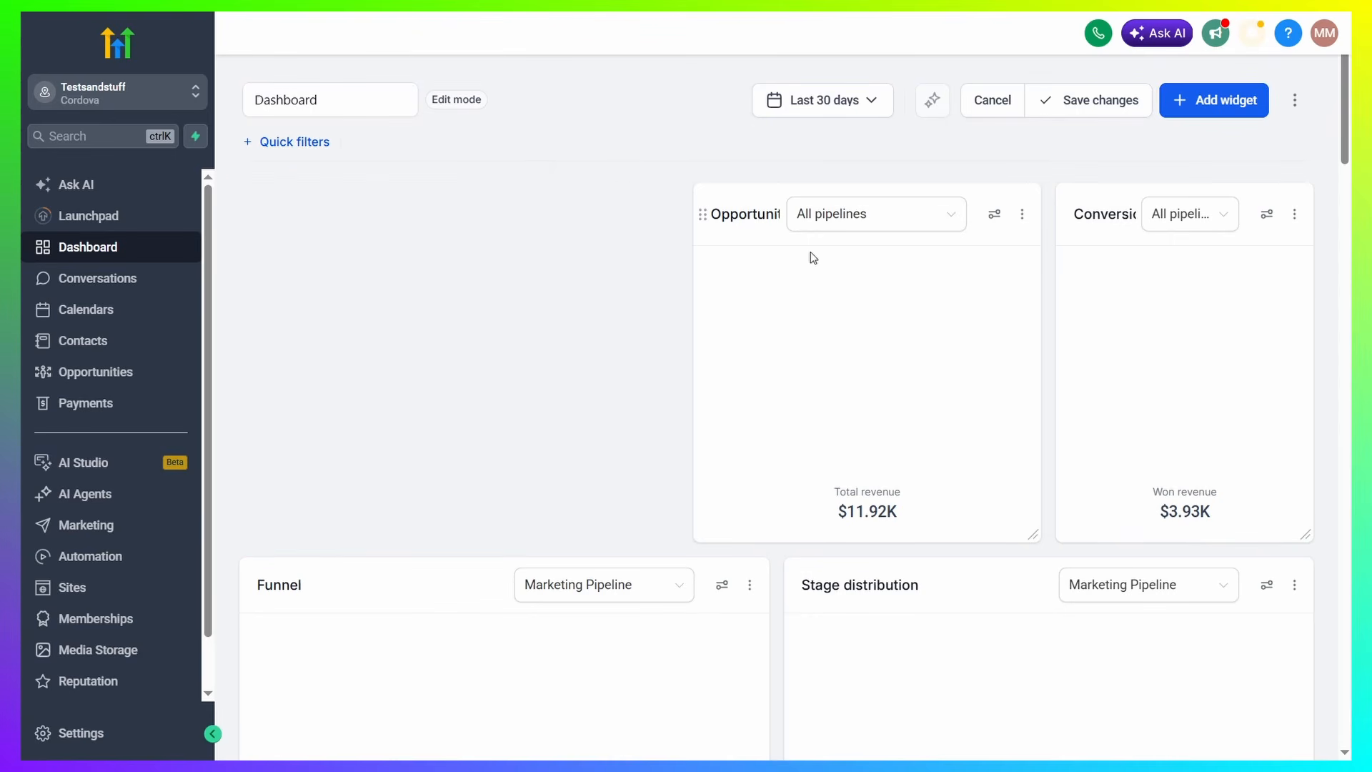
# Delete the original opportunity widget that shows total revenue
pyautogui.click(1022, 214)
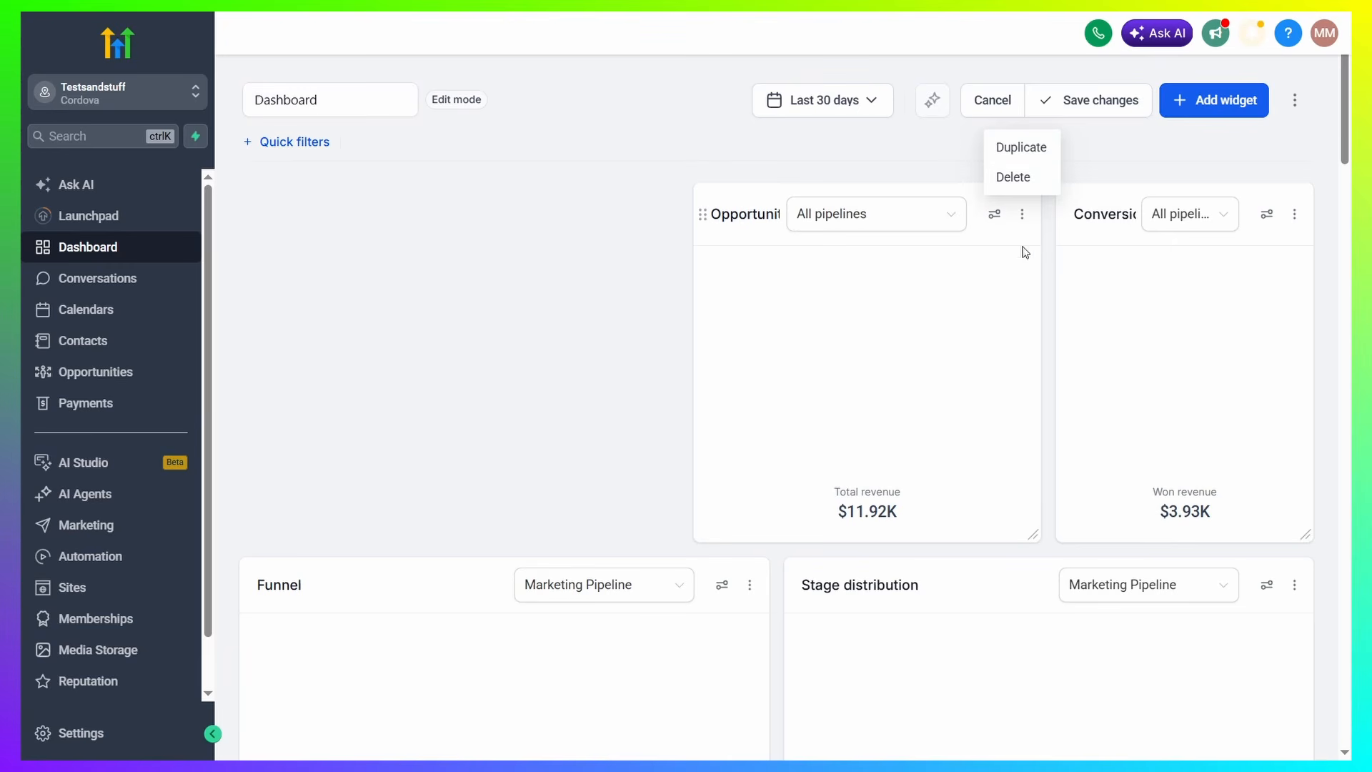
pyautogui.click(1013, 177)
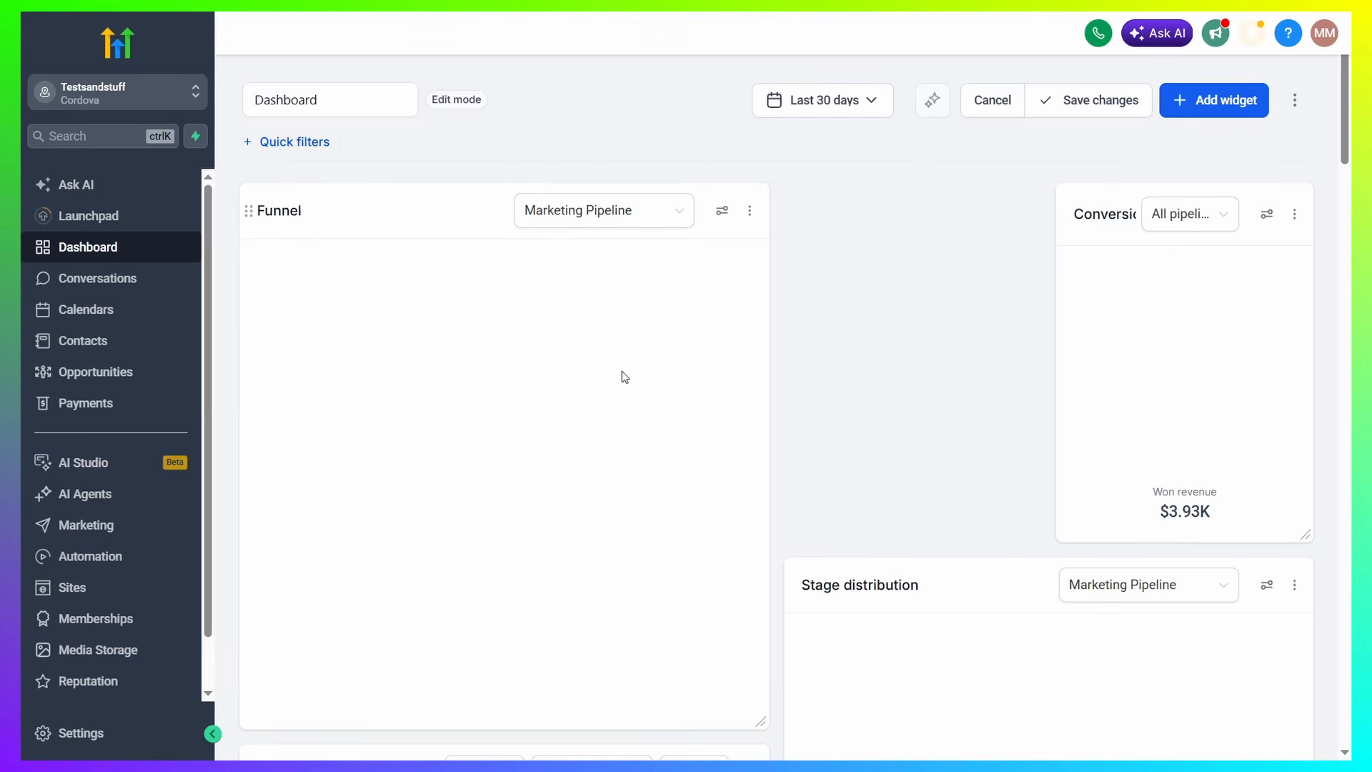
# Delete both Google Analytics report widgets below the Lead source report
pyautogui.scroll(-5, 787, 293)
pyautogui.scroll(-6, 812, 306)
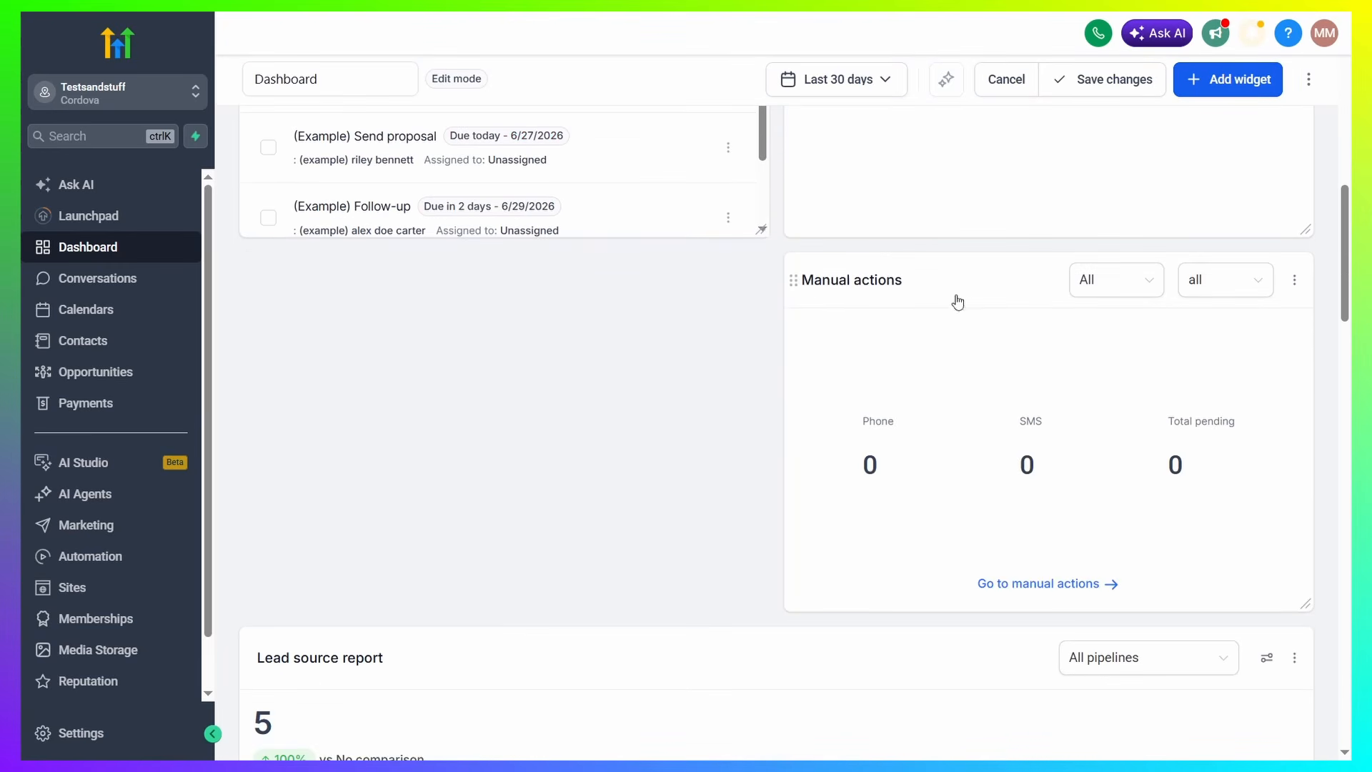
pyautogui.scroll(-6, 958, 302)
pyautogui.scroll(1, 877, 315)
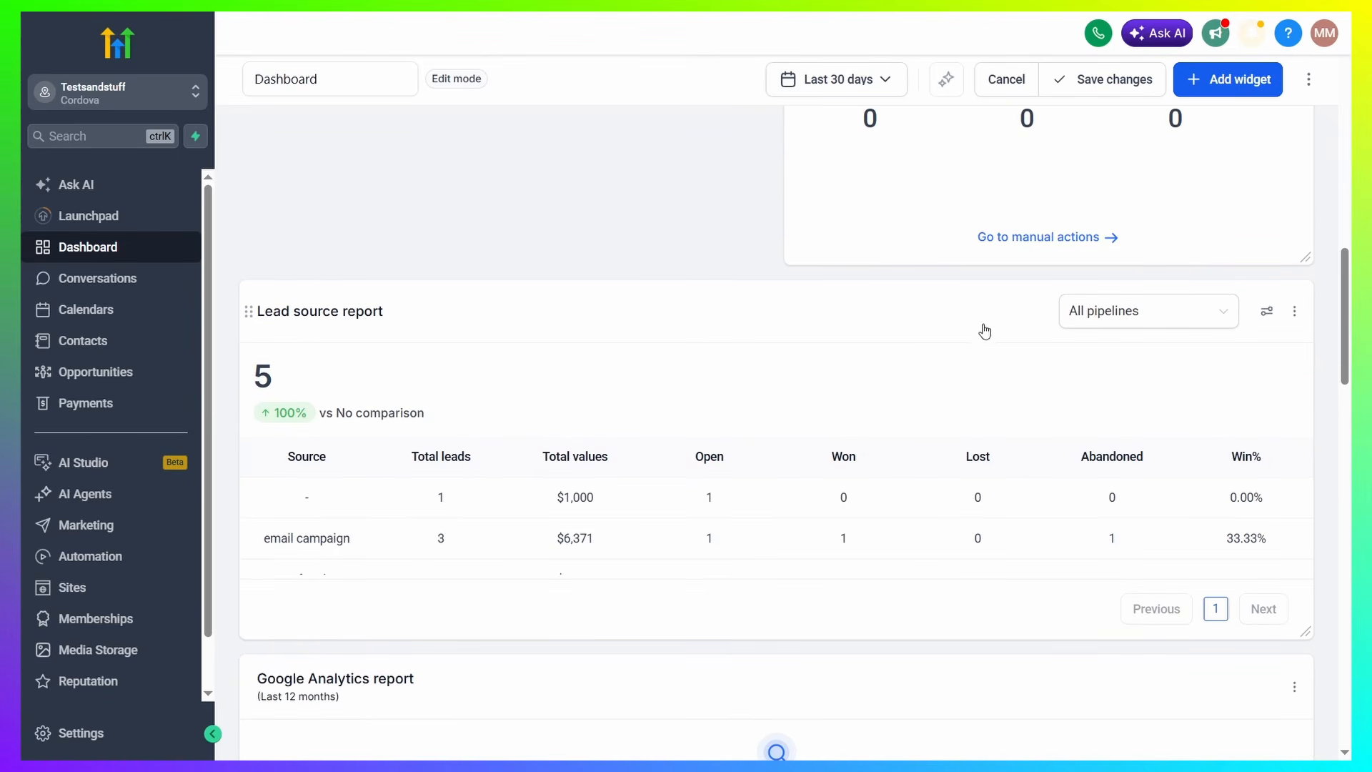
pyautogui.scroll(-5, 1094, 358)
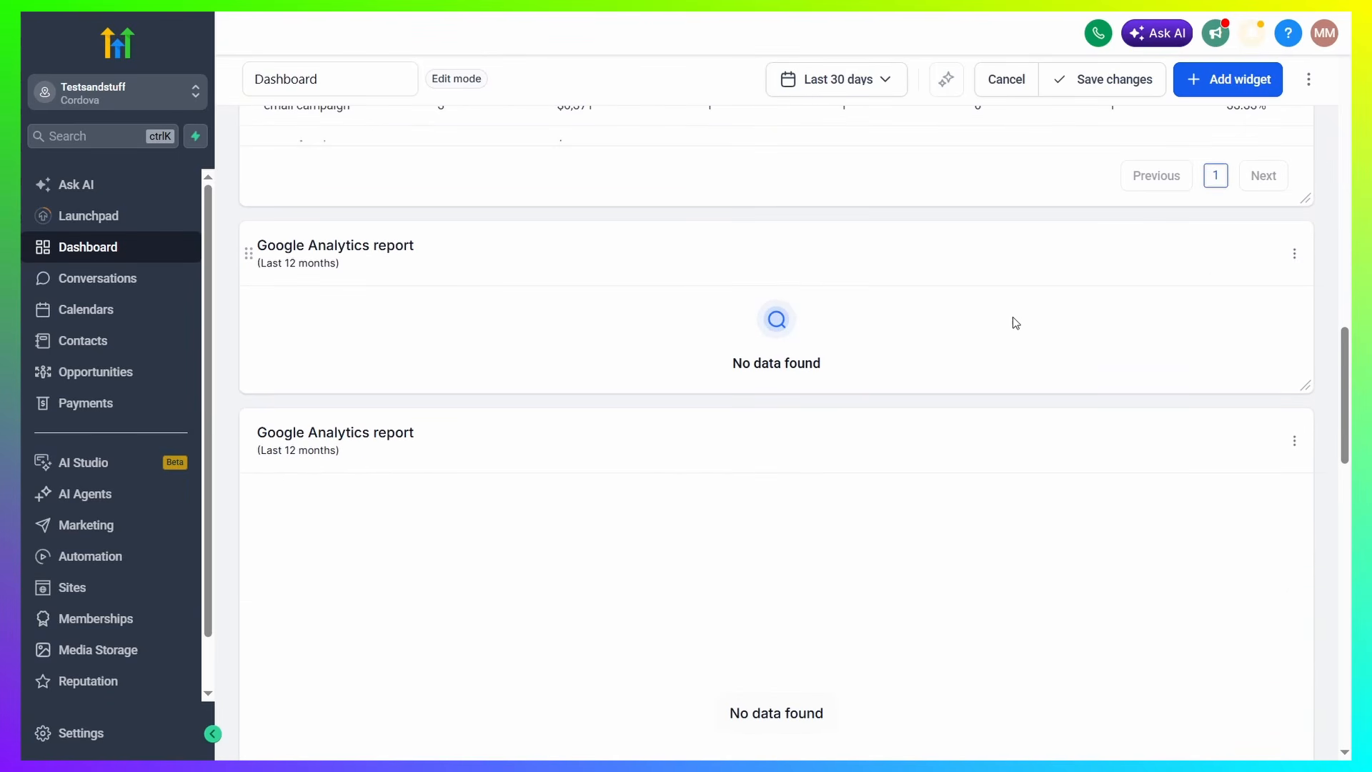
pyautogui.click(1294, 253)
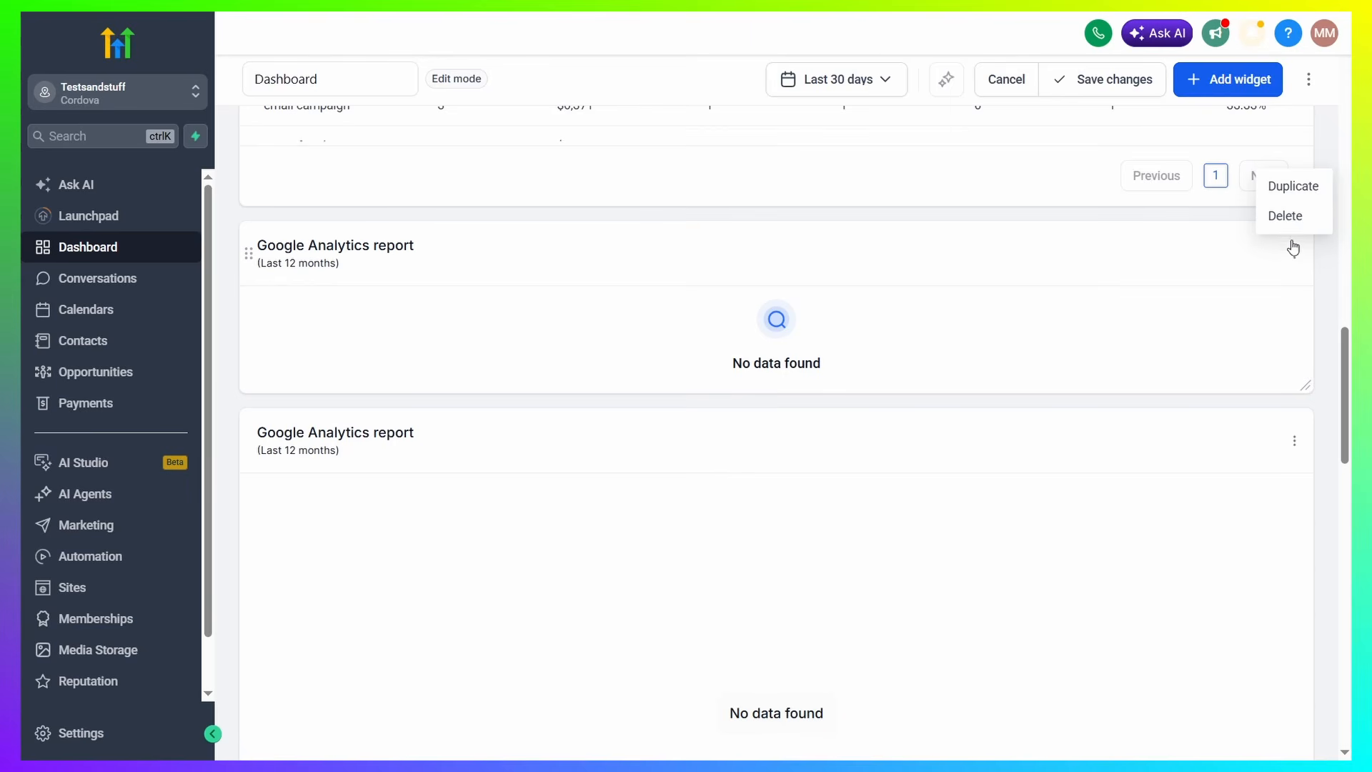
pyautogui.click(1287, 216)
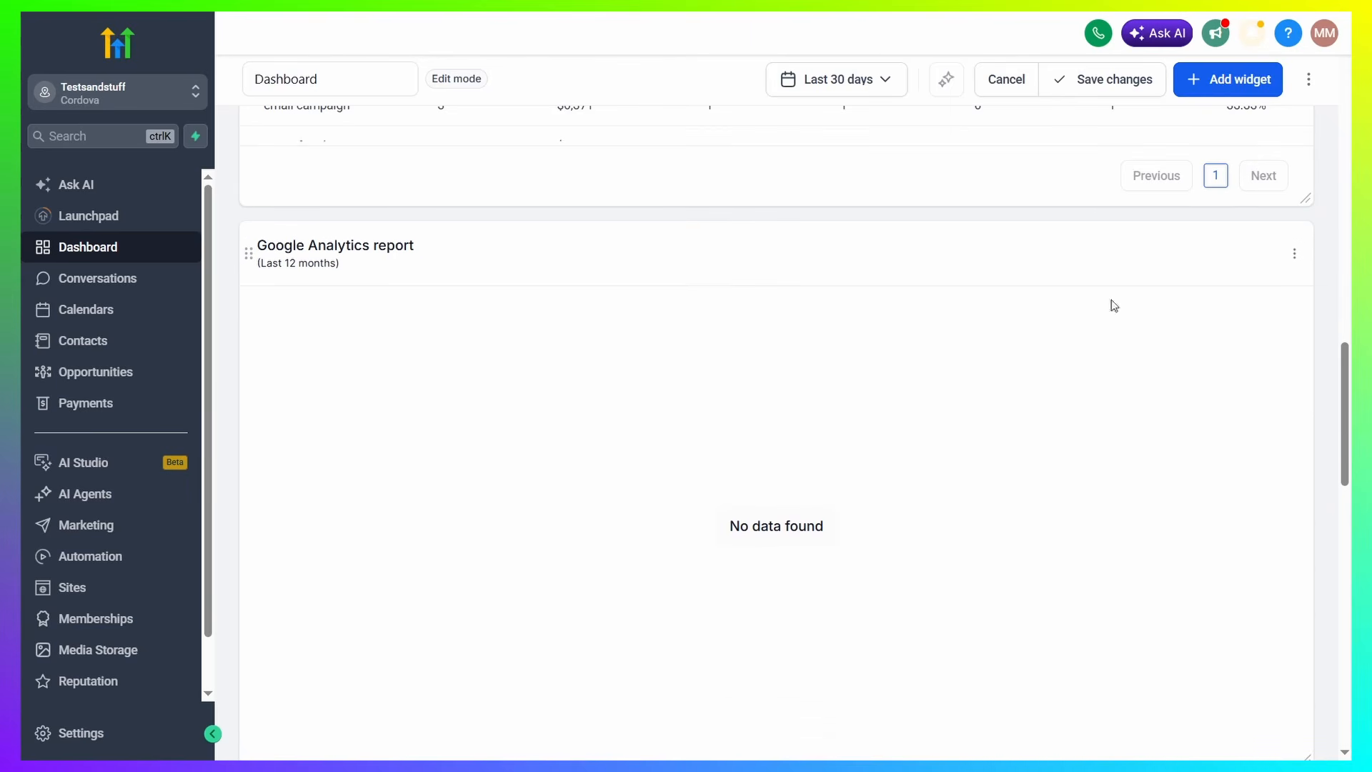
pyautogui.click(1294, 254)
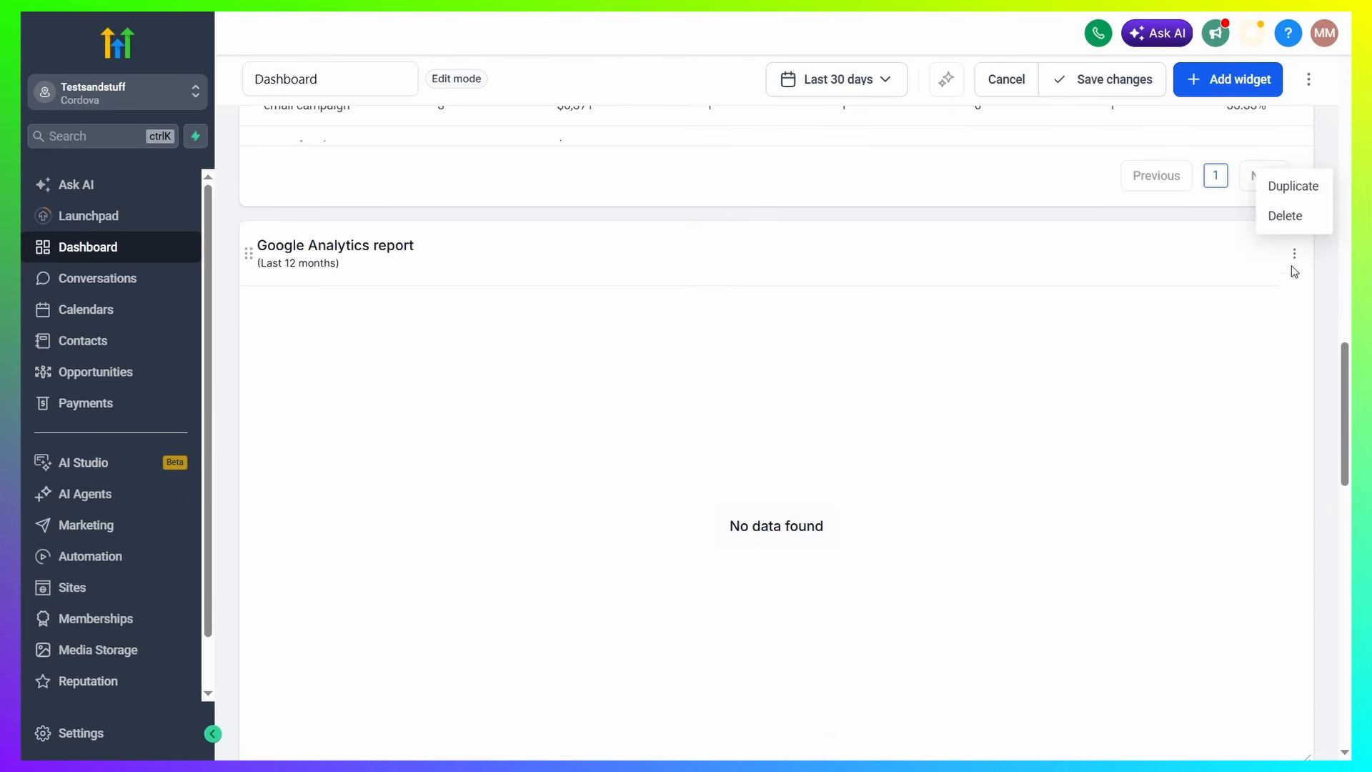
pyautogui.click(1284, 229)
# Delete the Google Business Profile widget below the Lead source report
pyautogui.scroll(-5, 1060, 384)
pyautogui.scroll(6, 1043, 392)
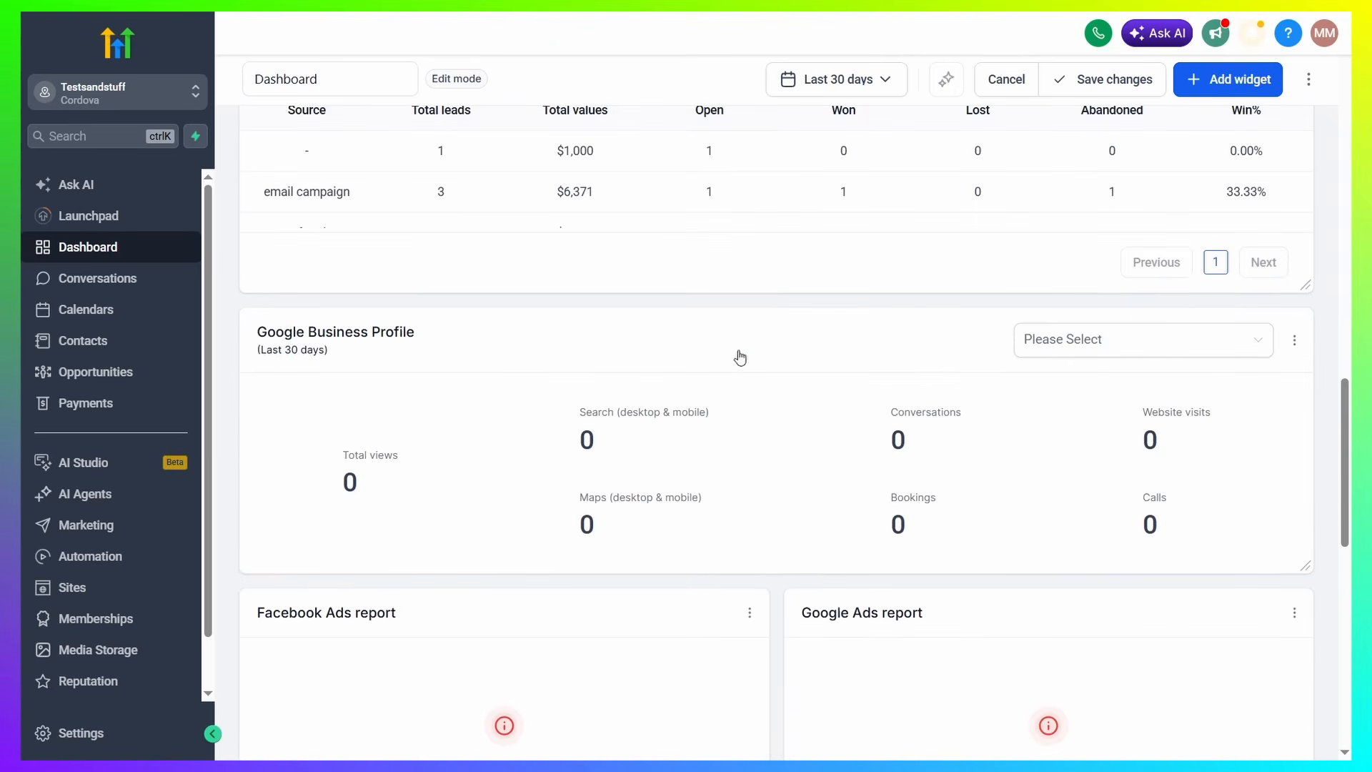
pyautogui.click(1293, 350)
pyautogui.click(1285, 306)
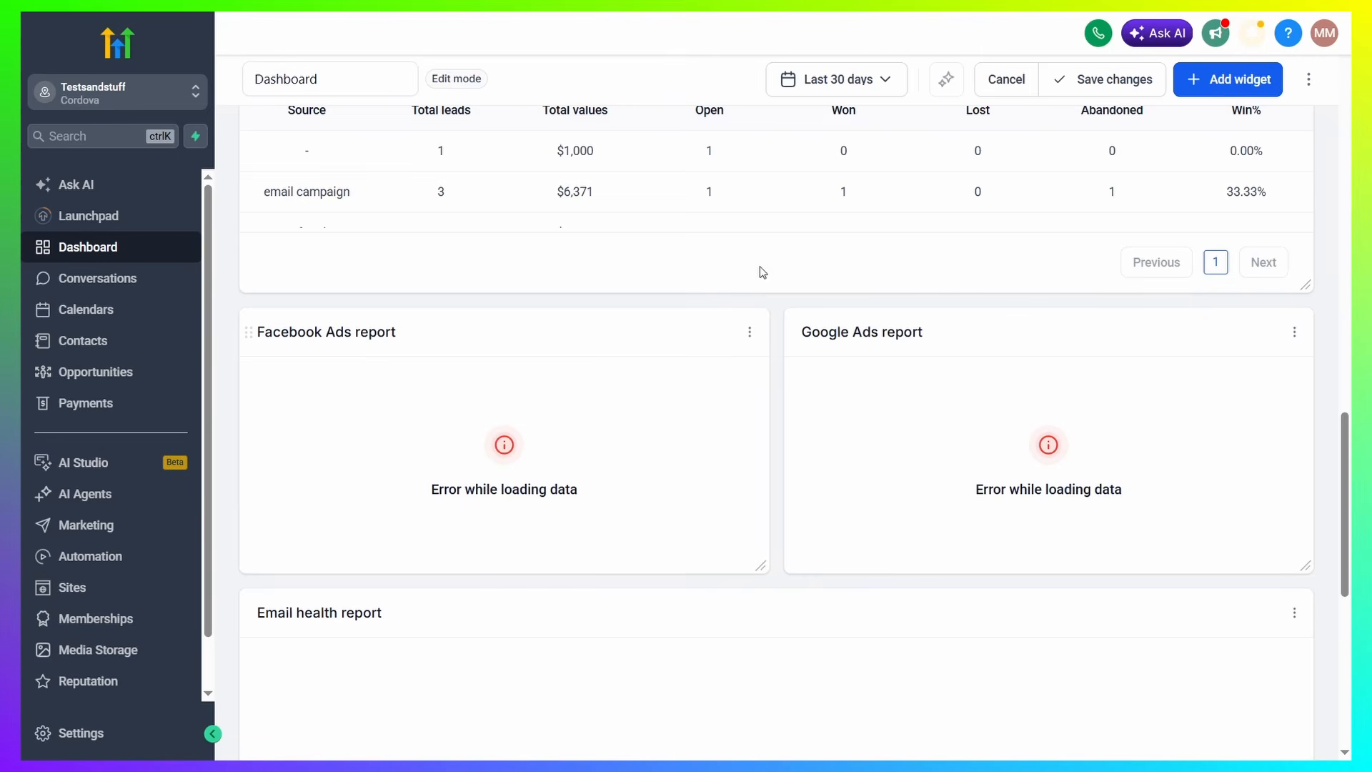
# Delete the Google Ads report and Facebook Ads report widgets
pyautogui.click(1294, 331)
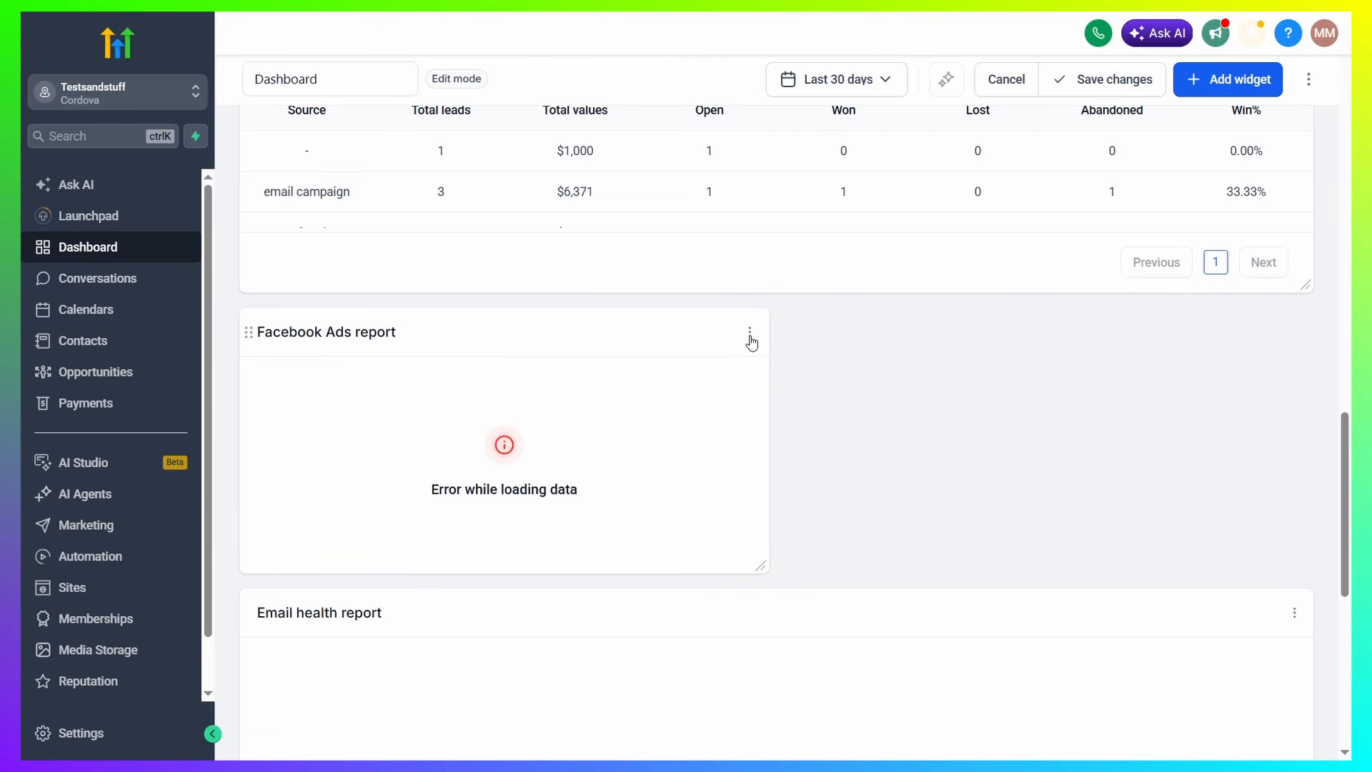
pyautogui.click(750, 332)
pyautogui.click(741, 295)
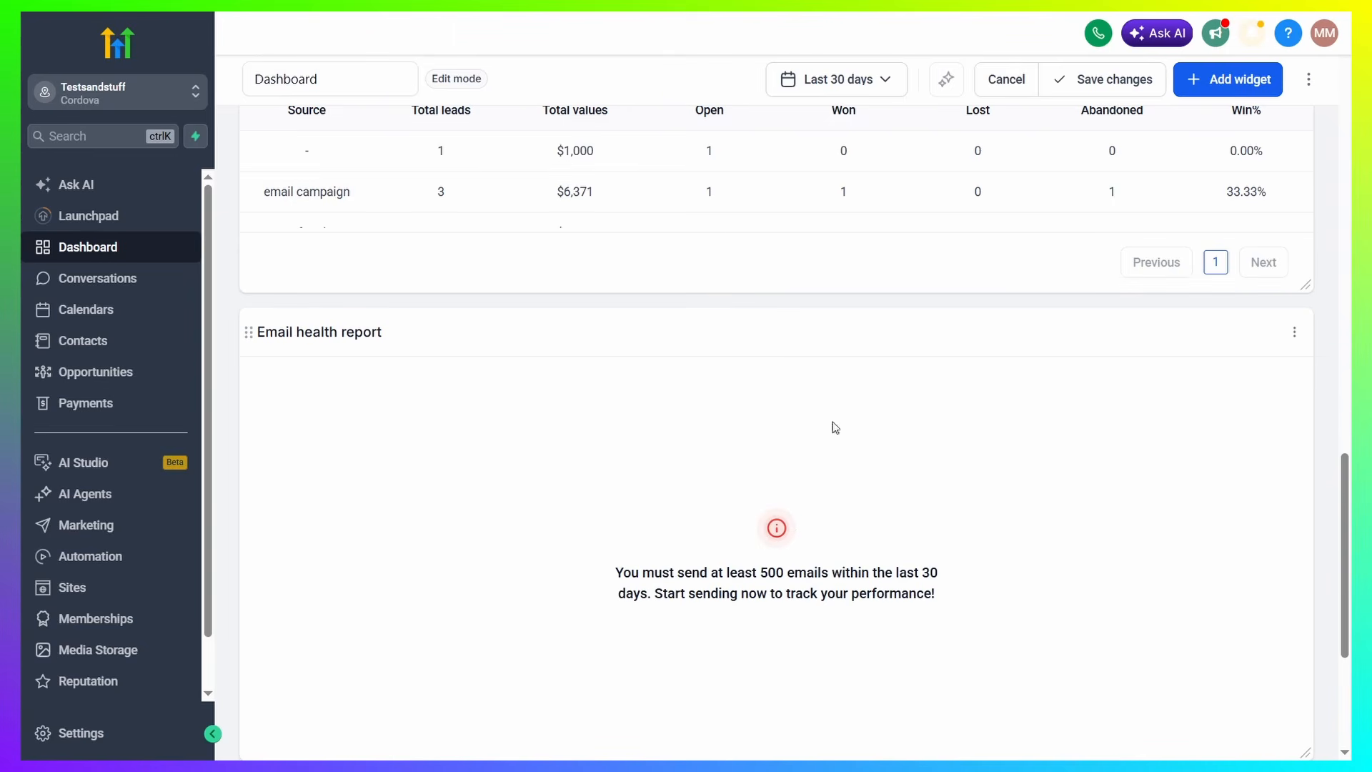
# Delete the Email health report and the sales efficiency widget at the end of the dashboard
pyautogui.click(1295, 331)
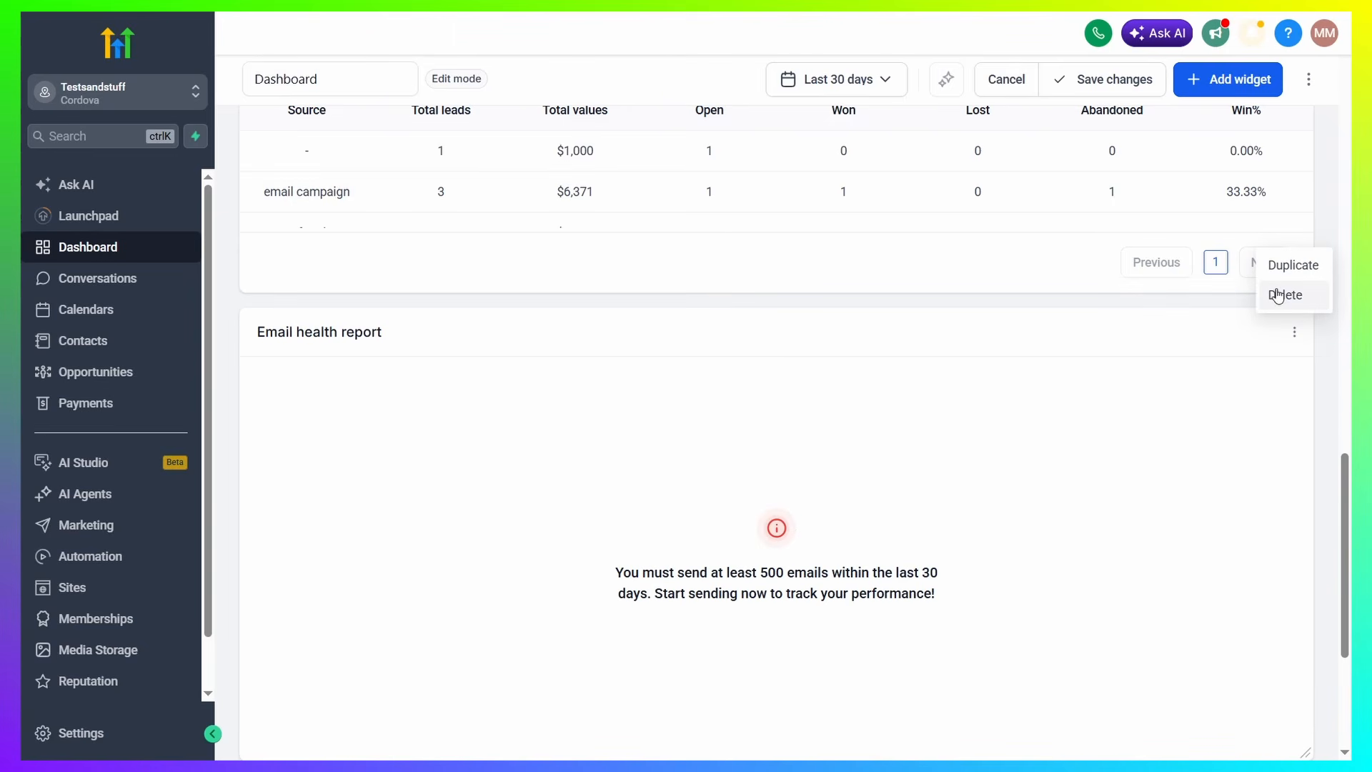
pyautogui.click(1279, 293)
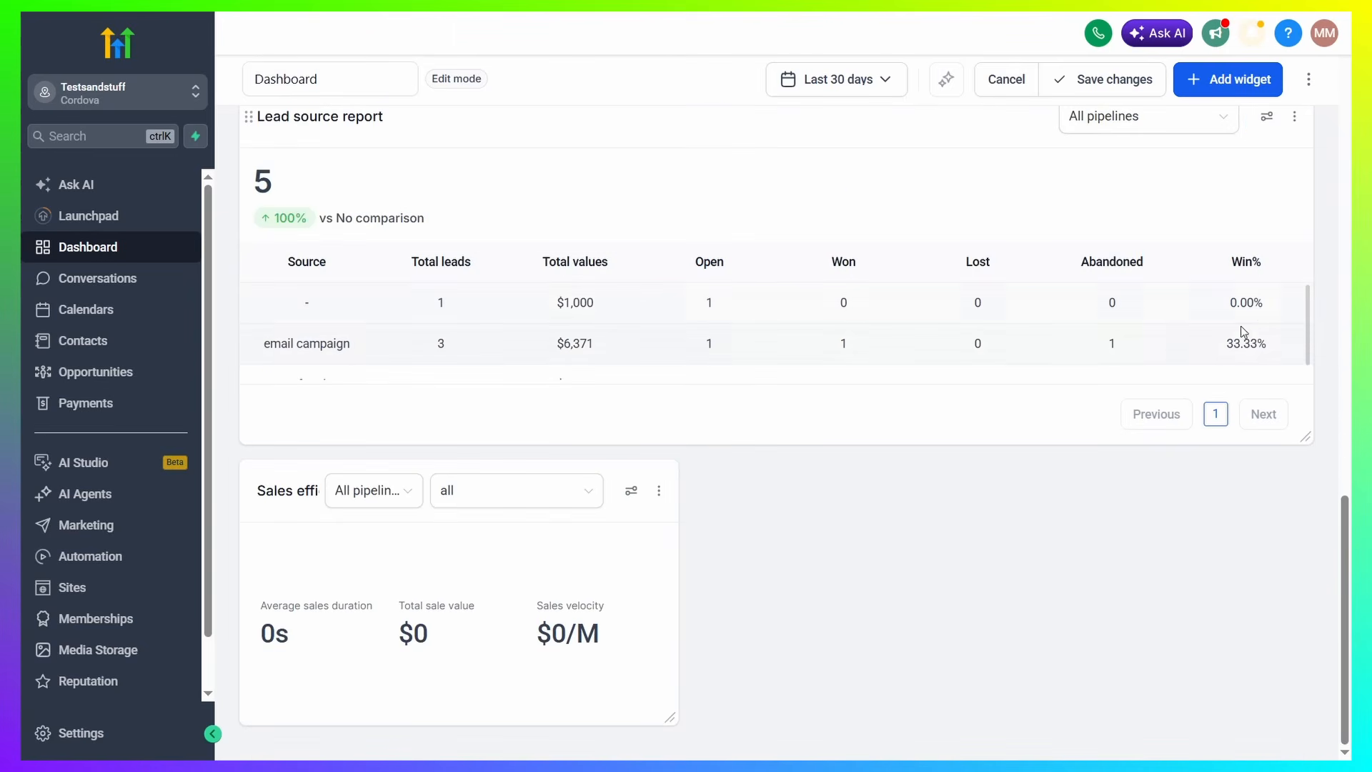
pyautogui.click(659, 490)
pyautogui.click(650, 453)
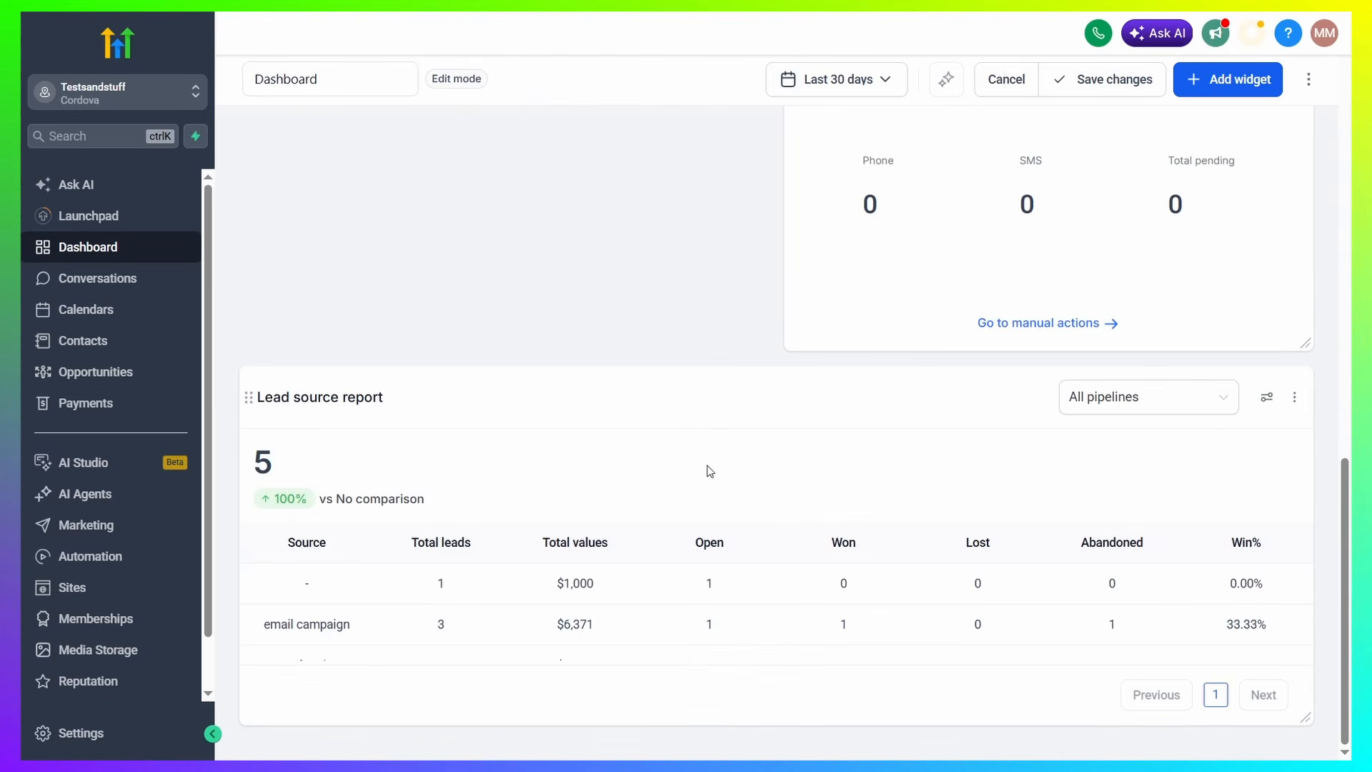
# Rearrange the widgets so Stage distribution comes first beside Manual actions, with the conversion widget below it and Funnel beneath that
pyautogui.scroll(15, 744, 474)
pyautogui.scroll(5, 729, 472)
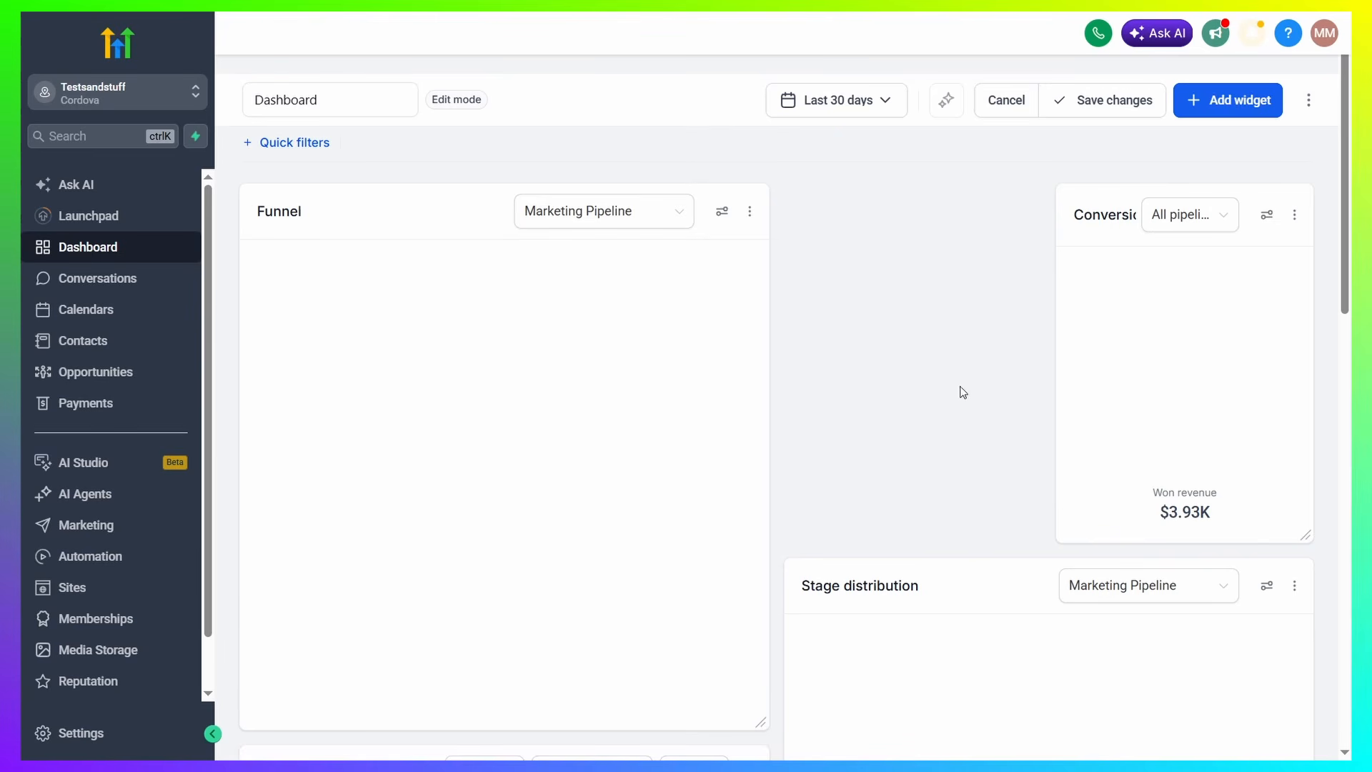
pyautogui.scroll(-8, 1086, 451)
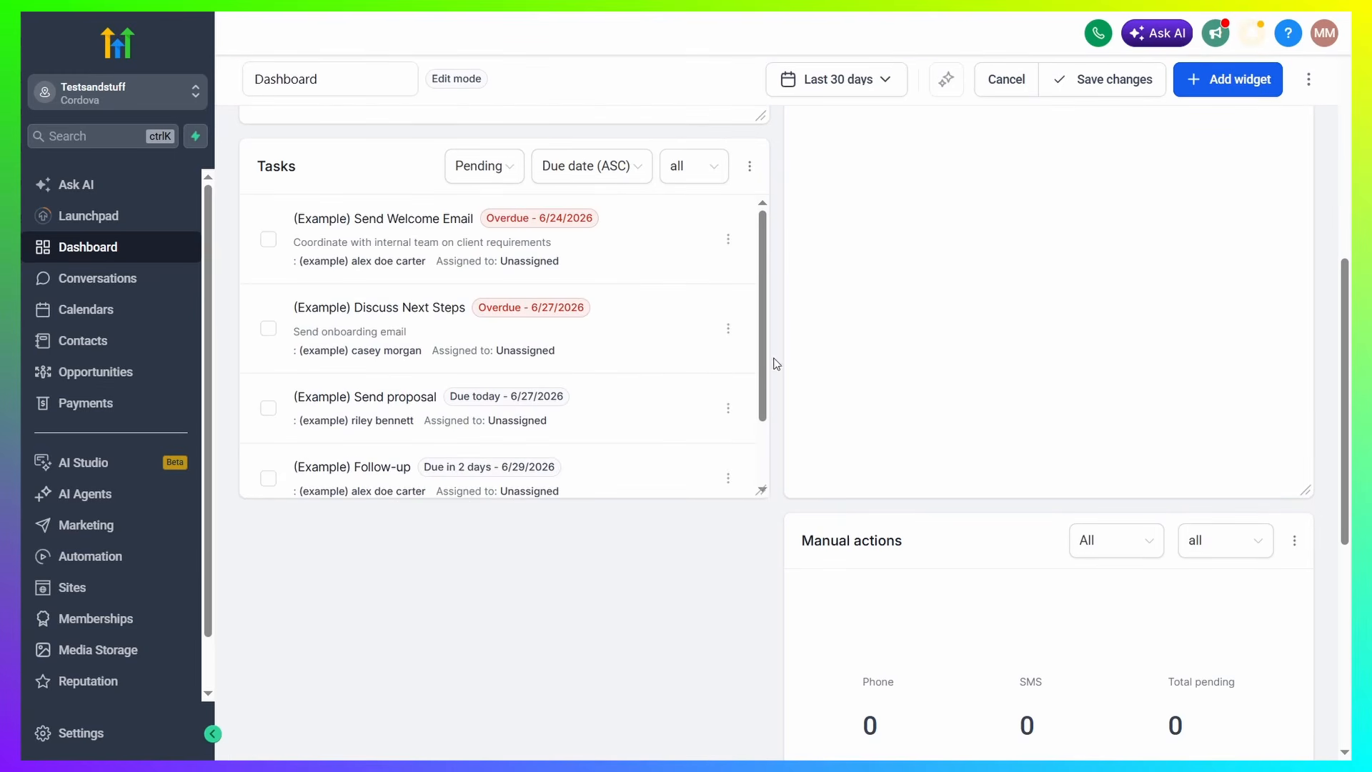
pyautogui.scroll(-7, 1040, 357)
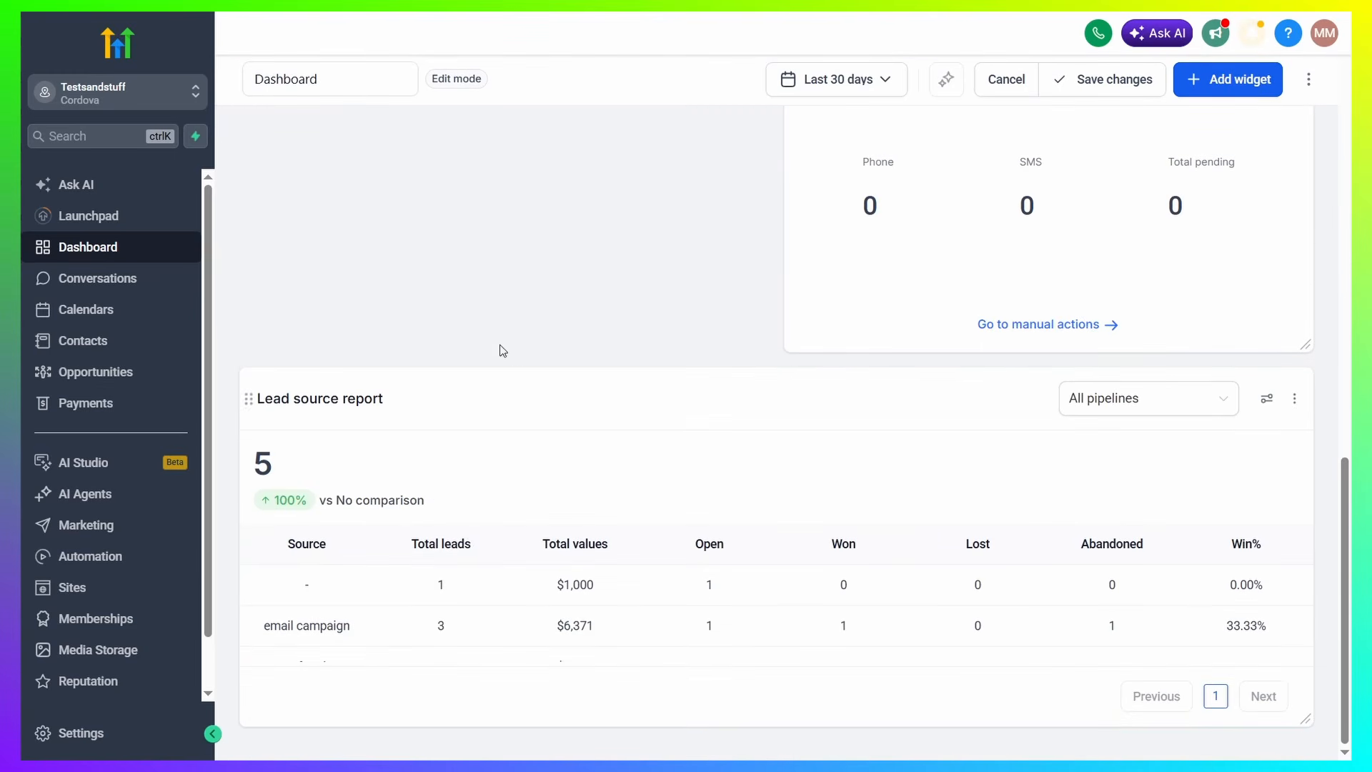
pyautogui.scroll(15, 808, 437)
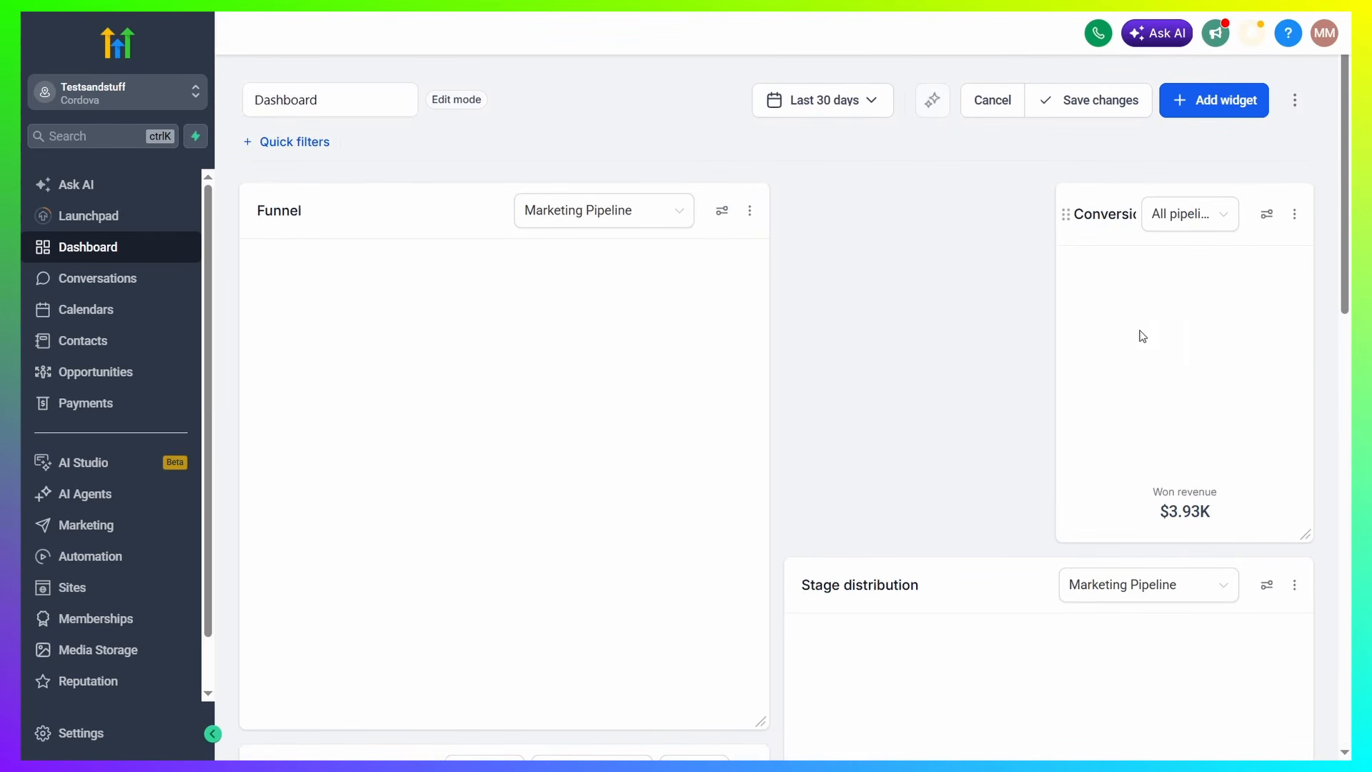
pyautogui.moveTo(1150, 336); pyautogui.dragTo(533, 294)
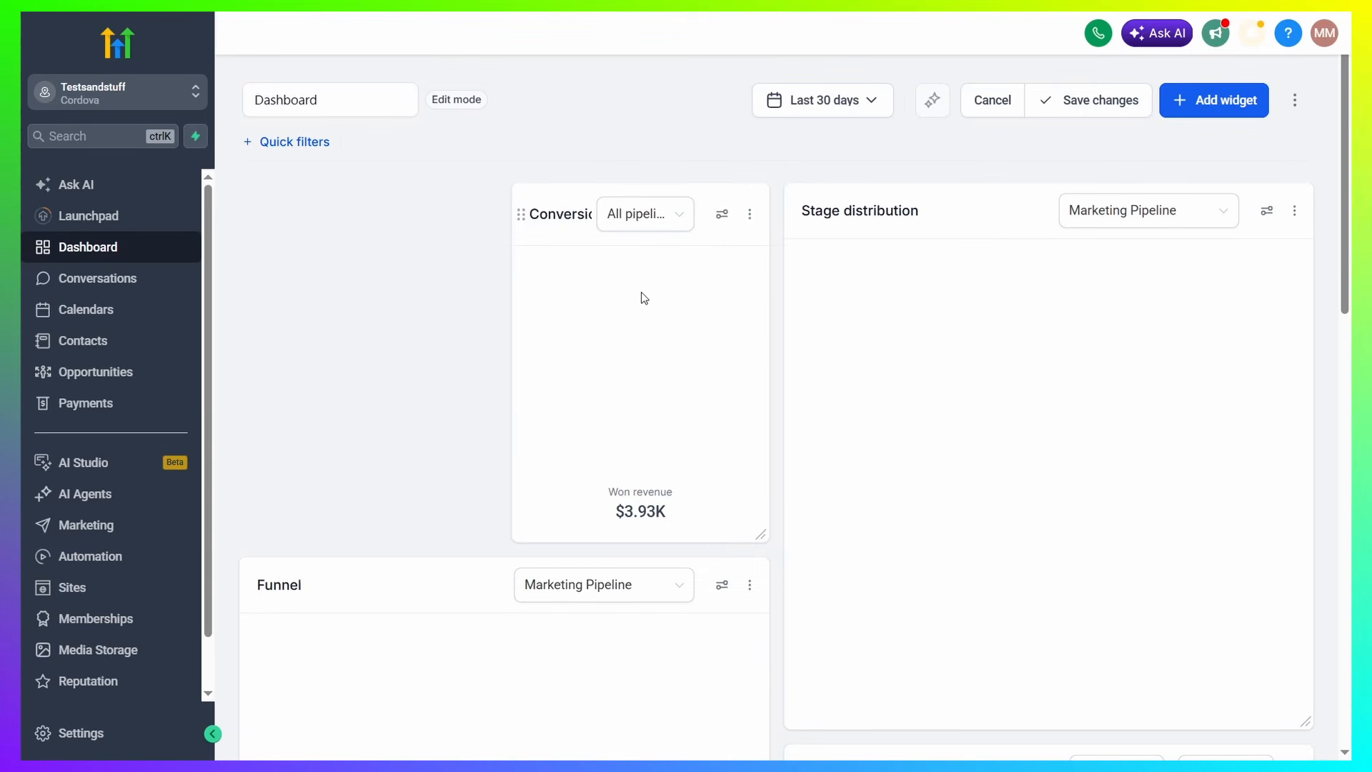
pyautogui.moveTo(679, 286); pyautogui.dragTo(660, 567)
pyautogui.moveTo(631, 483); pyautogui.dragTo(398, 322)
pyautogui.moveTo(906, 284); pyautogui.dragTo(363, 294)
# Shorten the Stage distribution widget to match the height of the Manual actions widget beside it
pyautogui.scroll(-3, 692, 270)
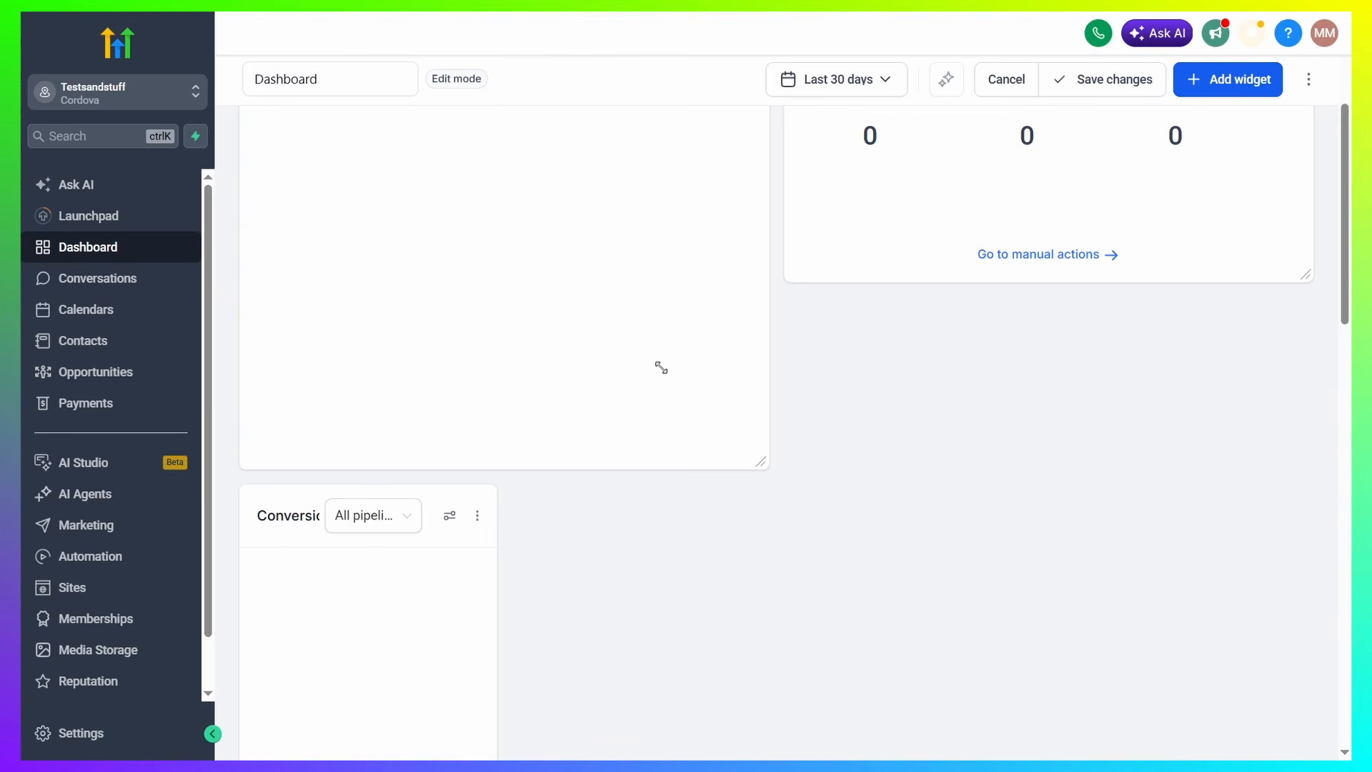
pyautogui.moveTo(661, 368); pyautogui.dragTo(743, 232)
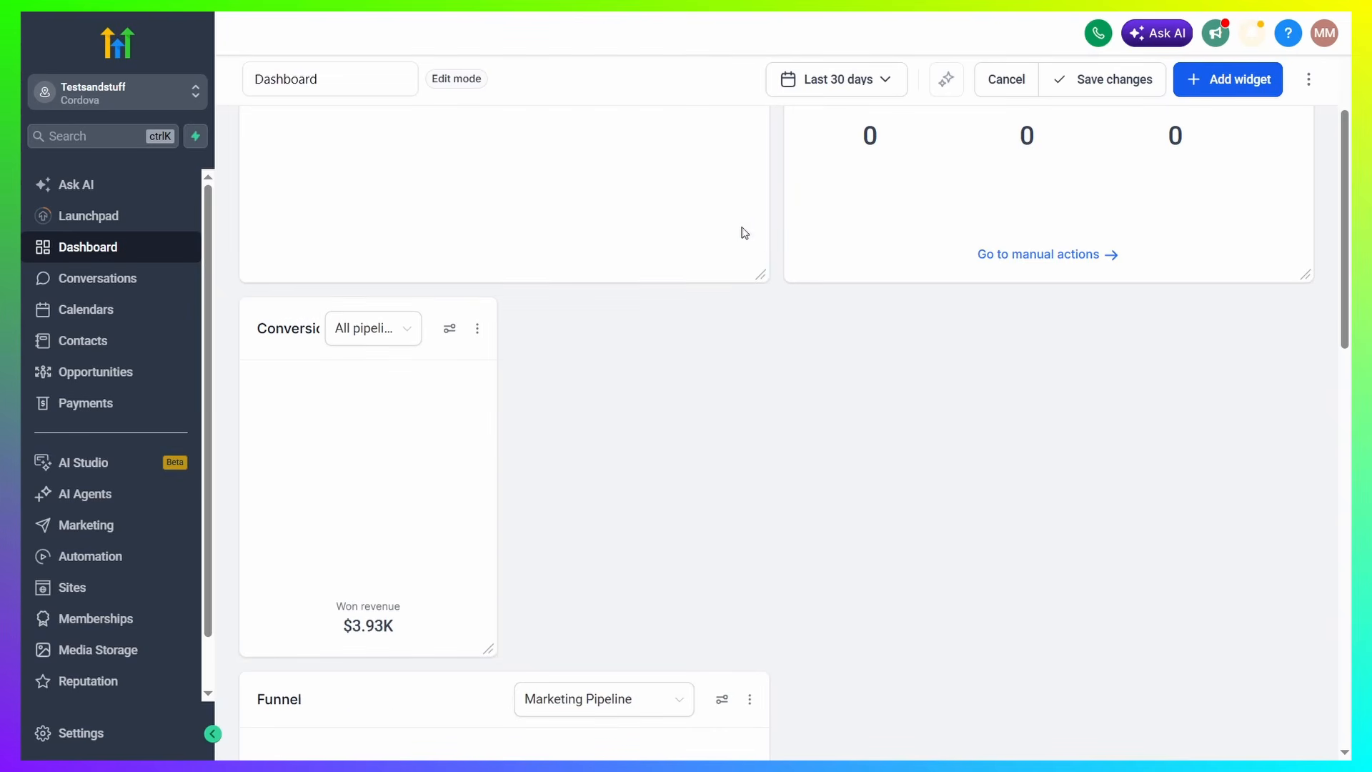
pyautogui.scroll(3, 744, 233)
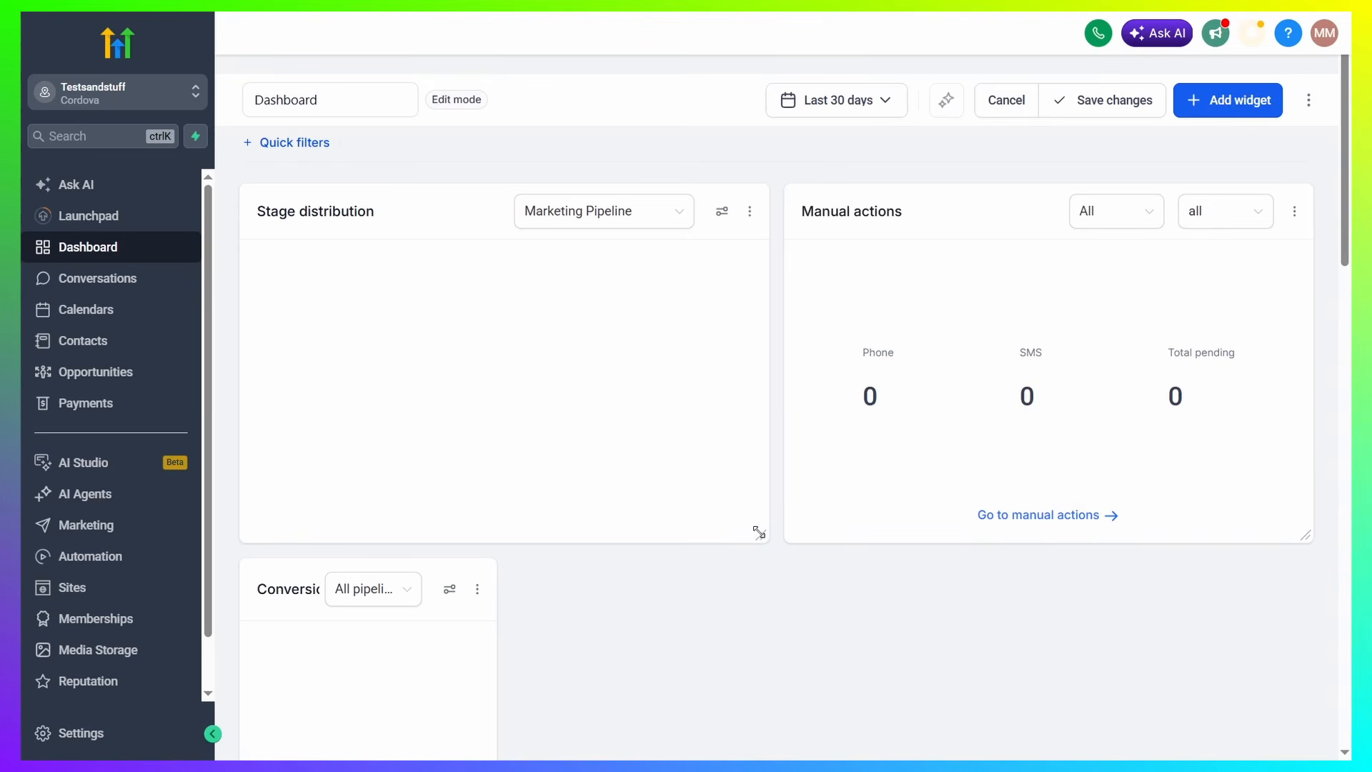
pyautogui.moveTo(736, 502); pyautogui.dragTo(829, 500)
pyautogui.moveTo(991, 287)
pyautogui.mouseDown()
pyautogui.moveTo(955, 293)
pyautogui.moveTo(980, 287)
pyautogui.mouseUp()
pyautogui.scroll(-4, 982, 304)
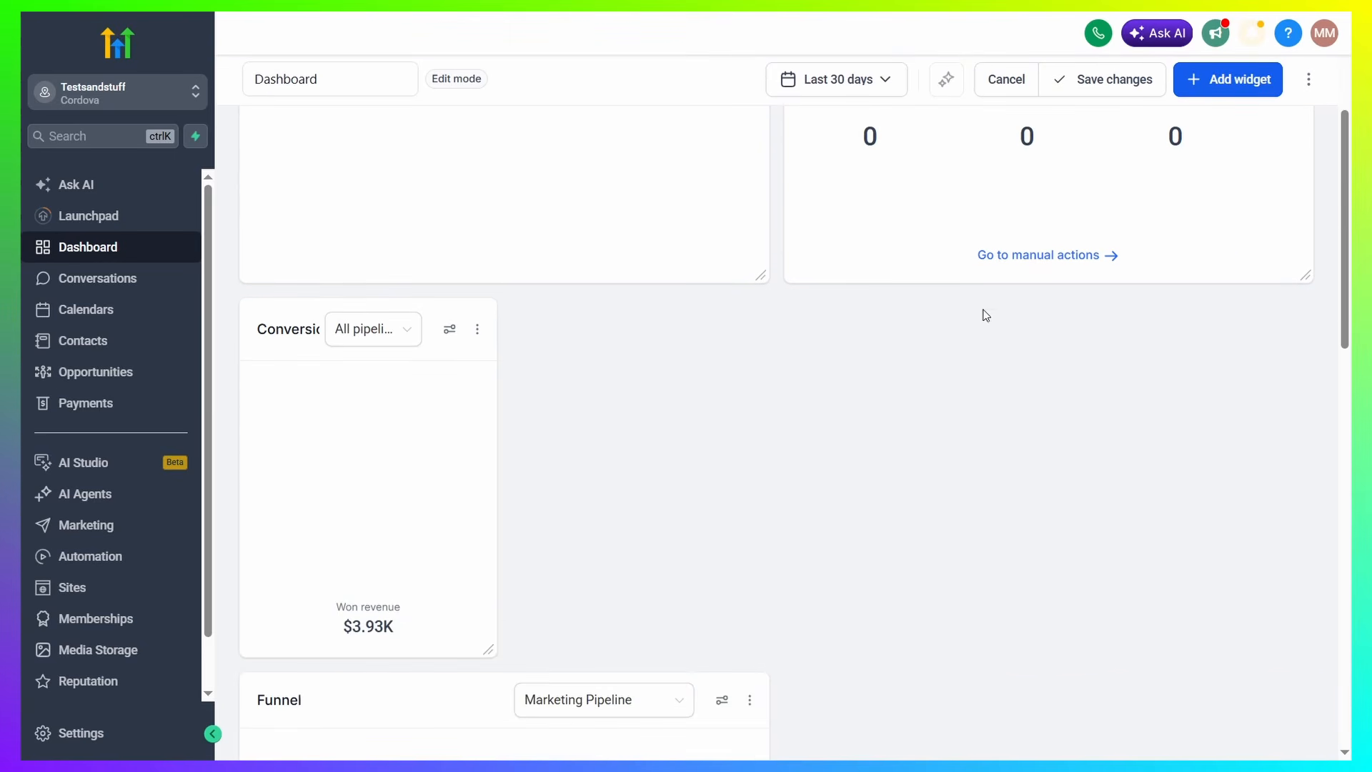
pyautogui.scroll(4, 798, 447)
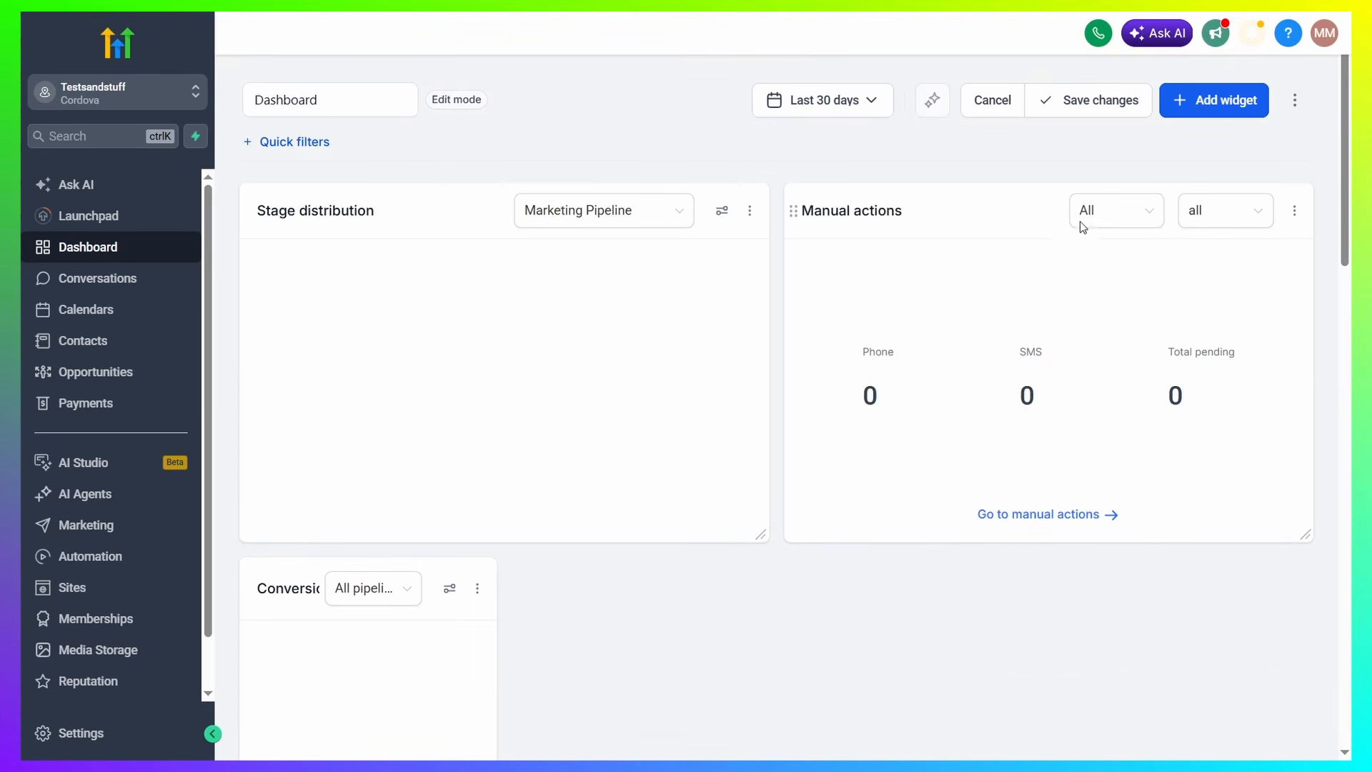
# Start adding the Opened Opportunity value widget from the Opportunities category
pyautogui.click(1217, 108)
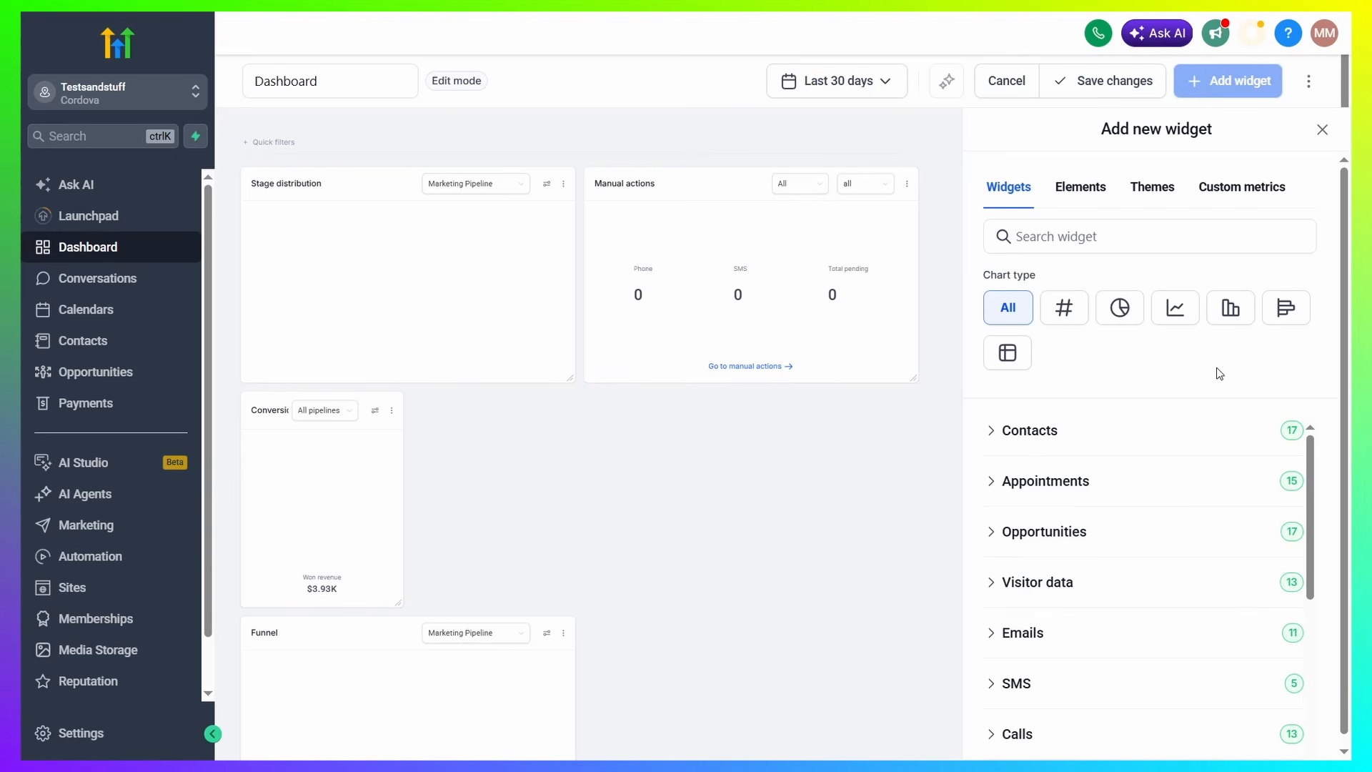
pyautogui.scroll(-1, 1215, 358)
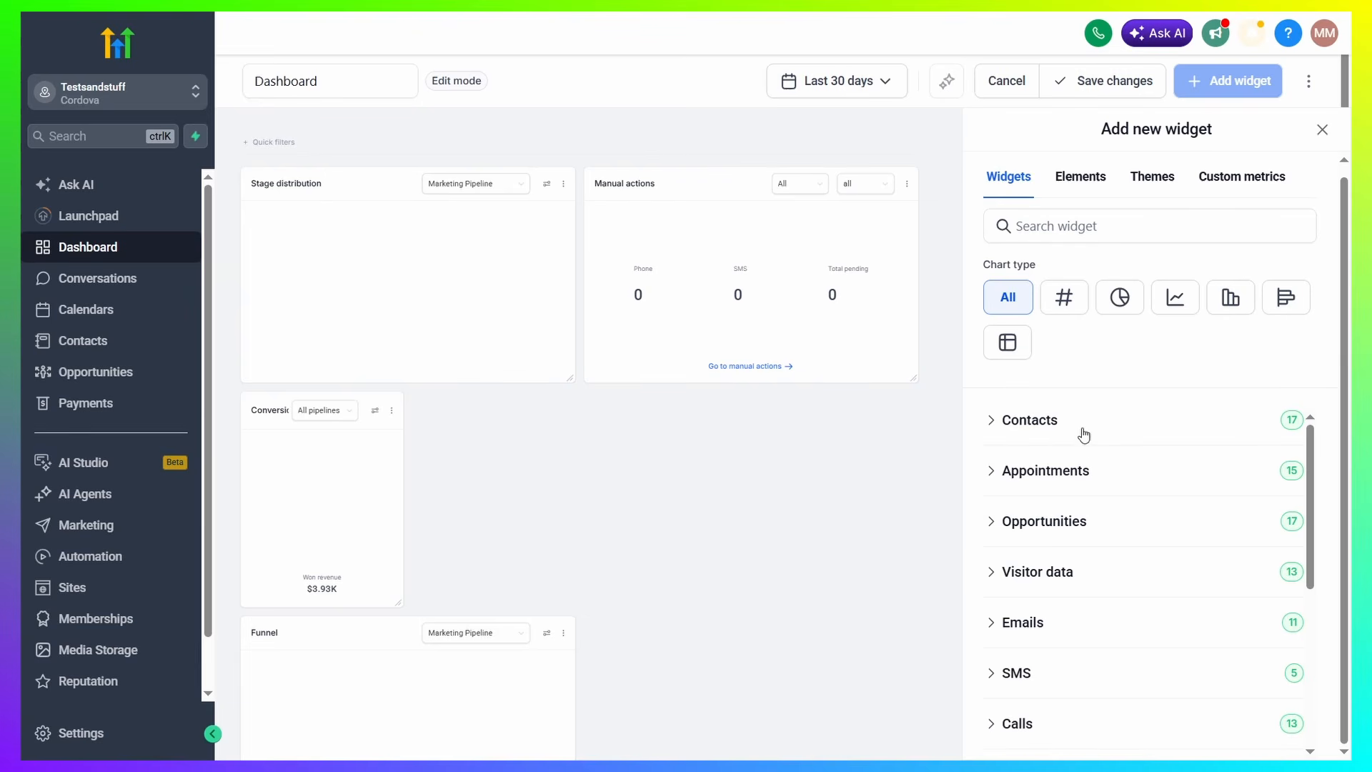
pyautogui.scroll(-2, 1065, 461)
pyautogui.scroll(2, 1072, 465)
pyautogui.click(994, 533)
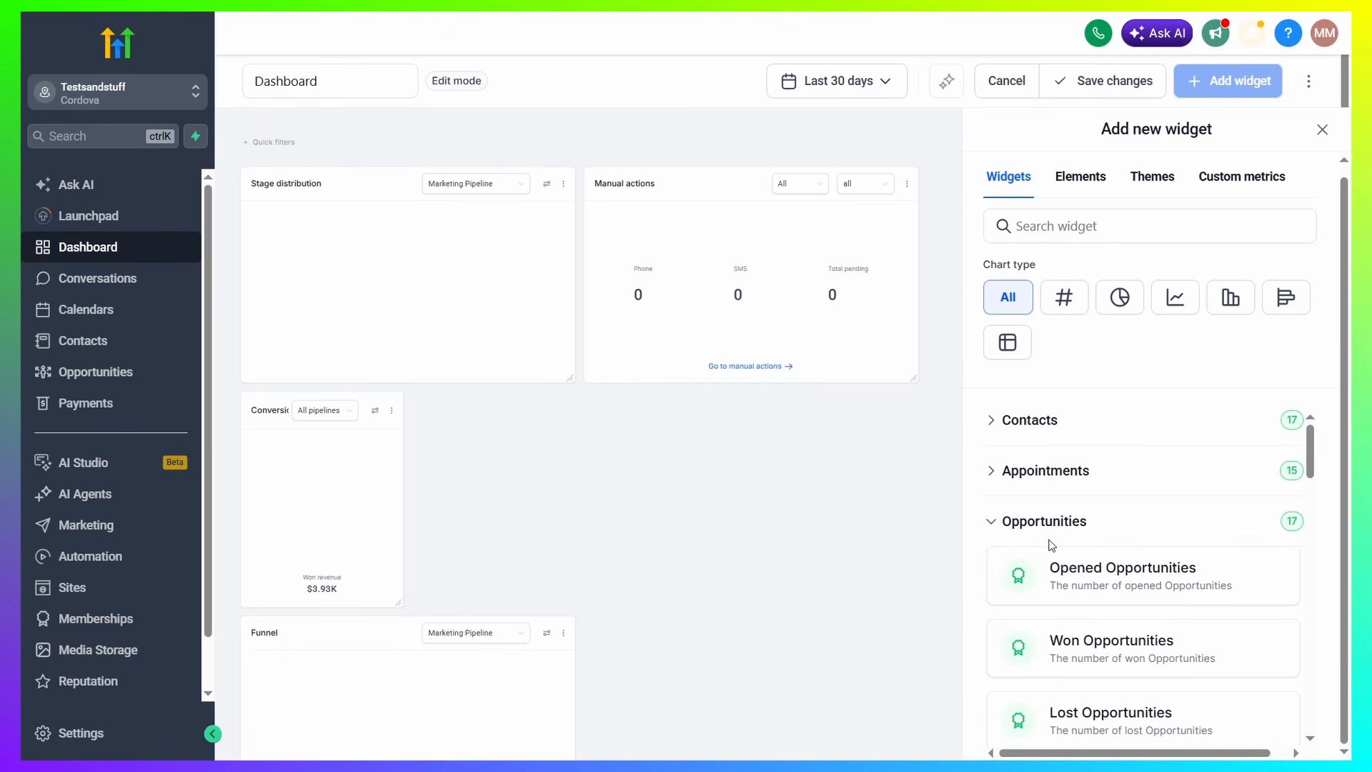
pyautogui.scroll(-1, 1147, 531)
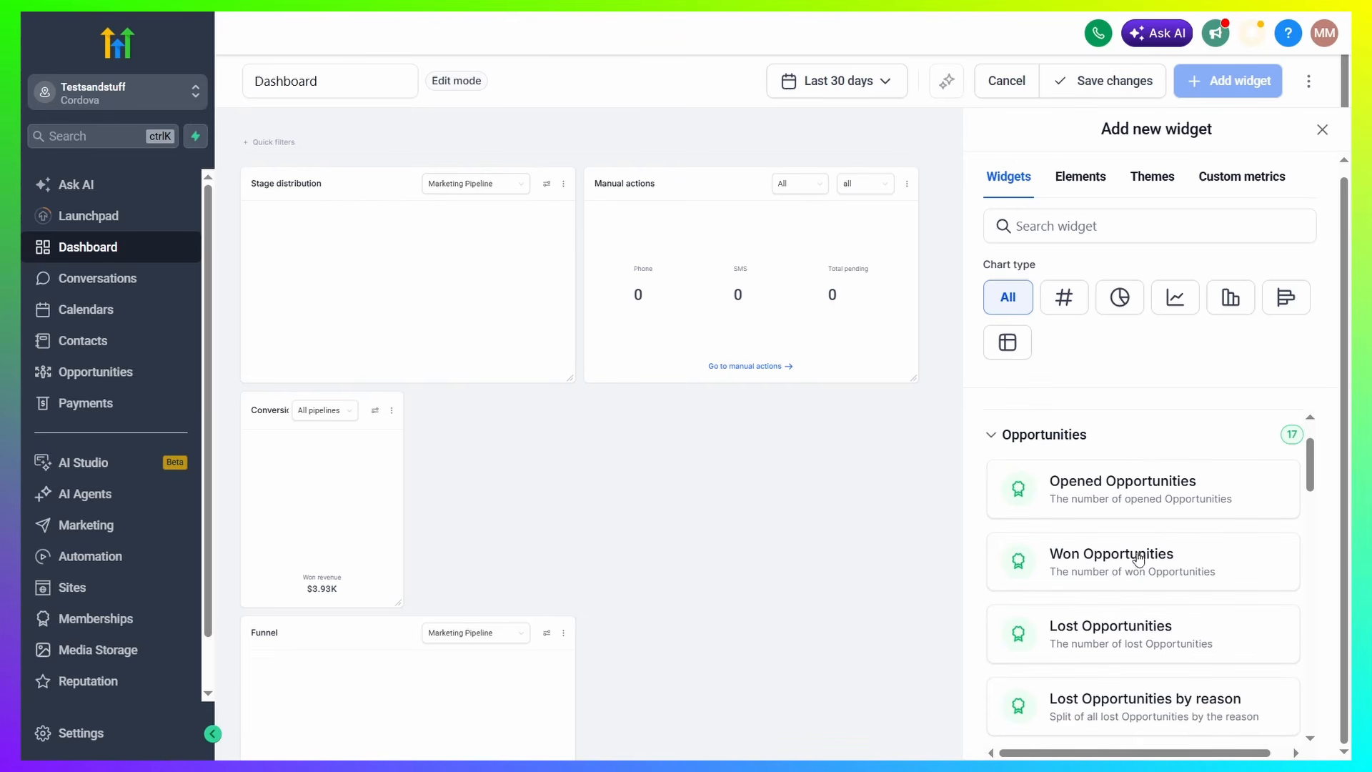
pyautogui.scroll(-2, 1107, 565)
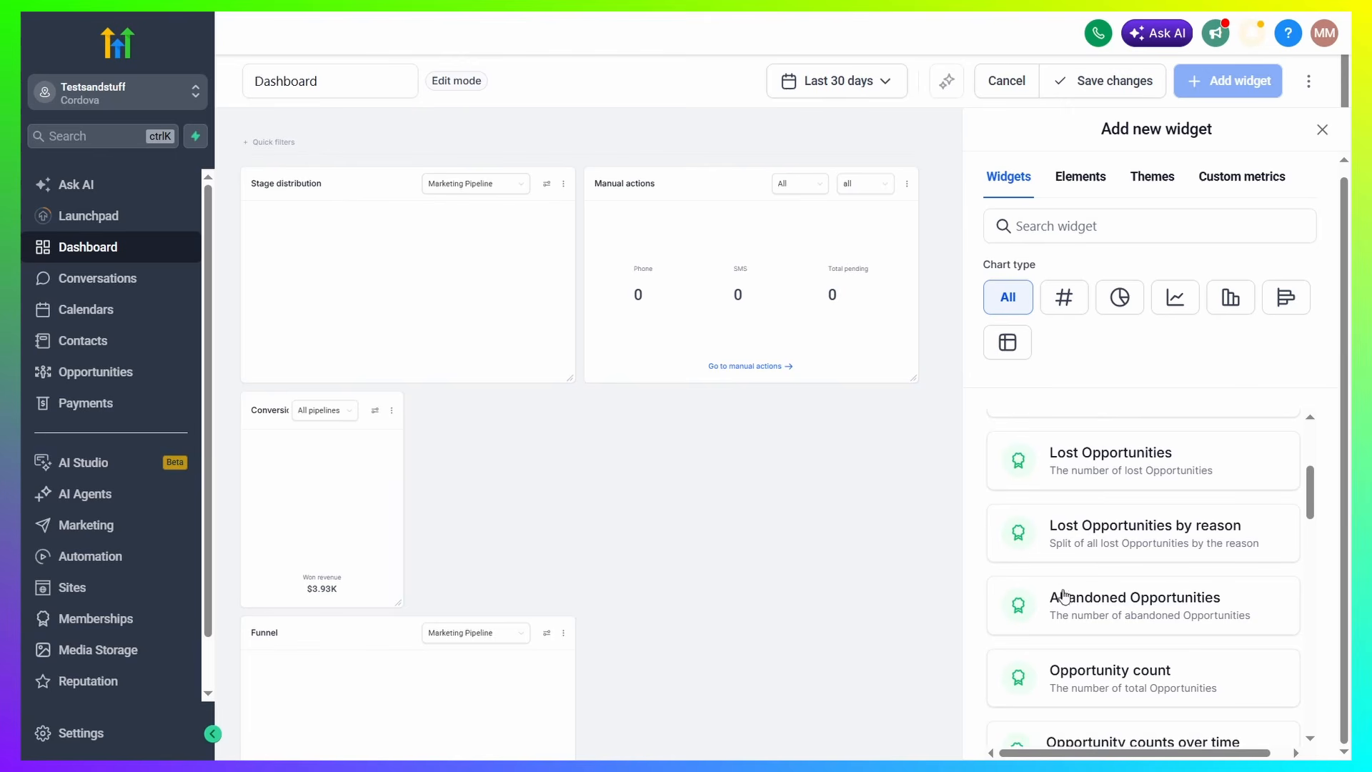
pyautogui.scroll(-3, 1160, 628)
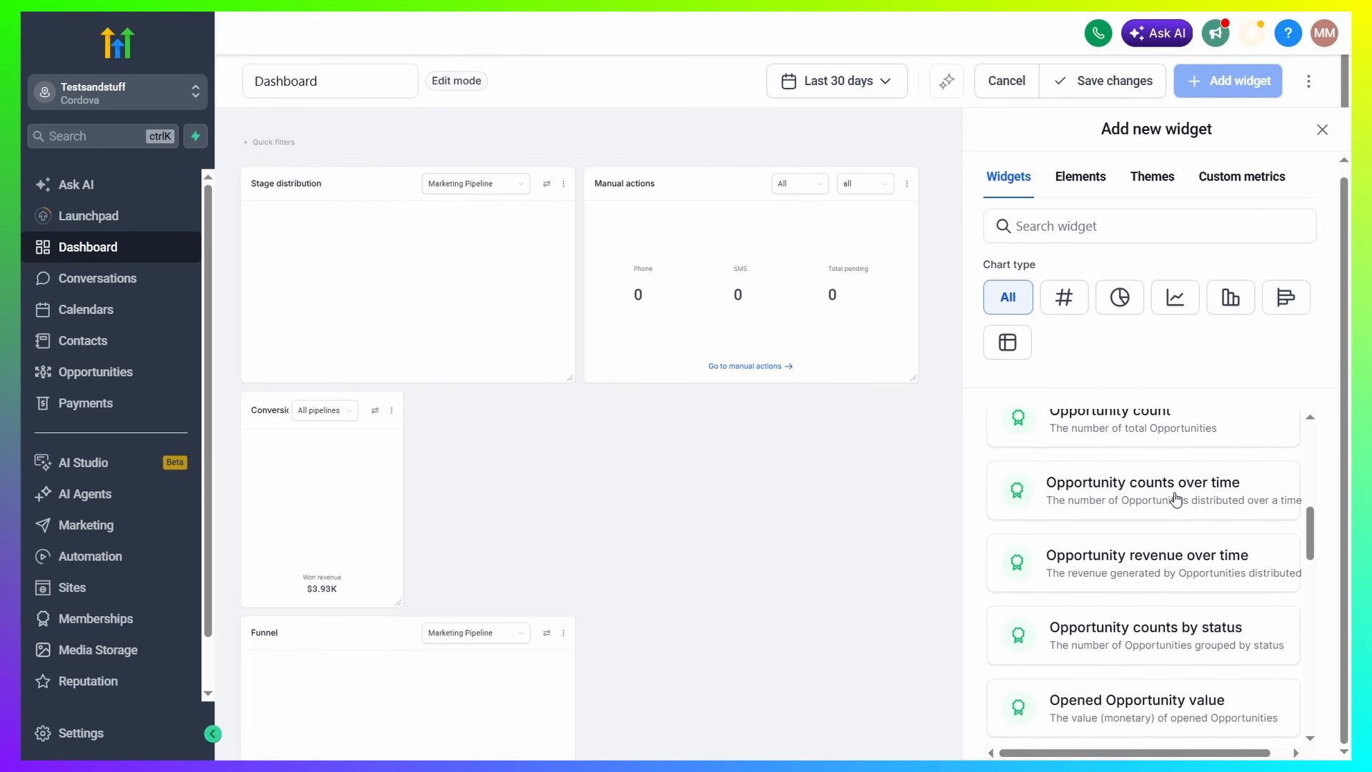
pyautogui.scroll(-2, 1167, 515)
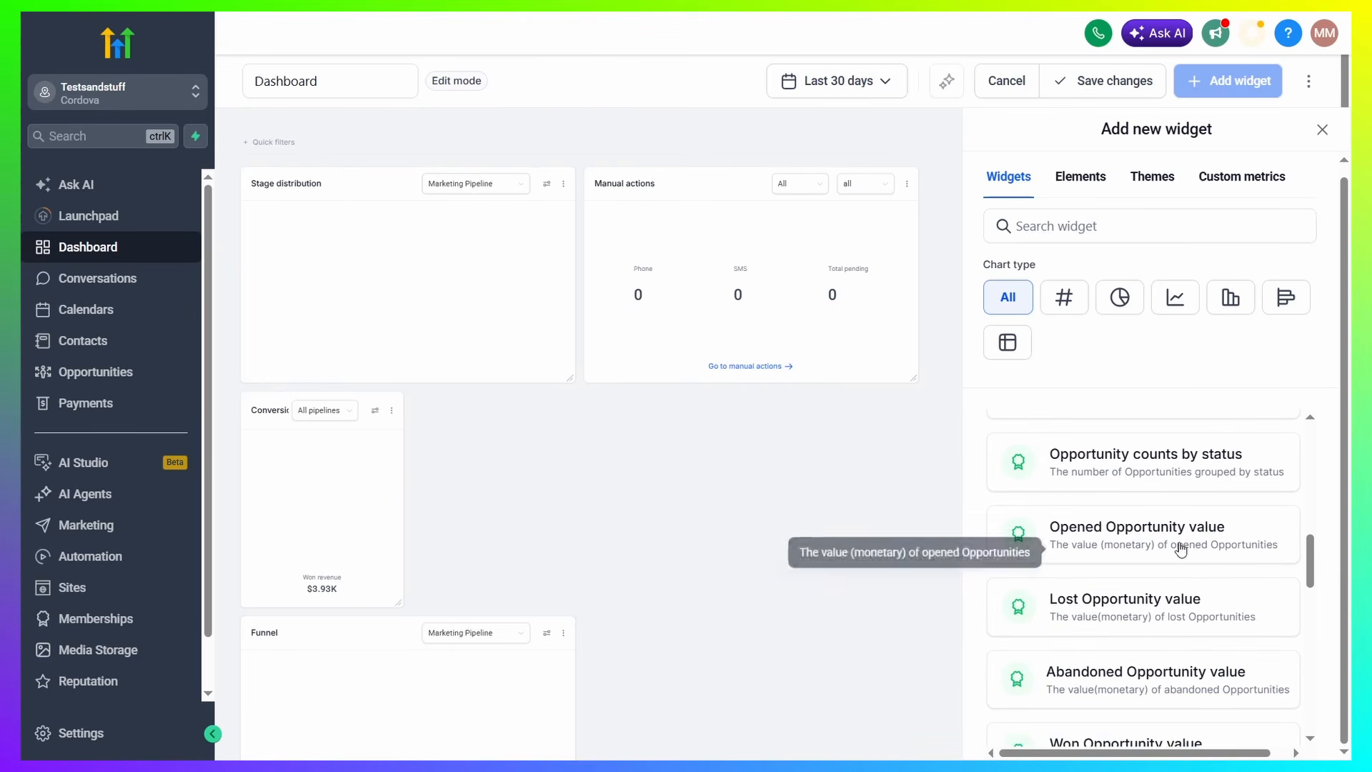
pyautogui.click(1133, 544)
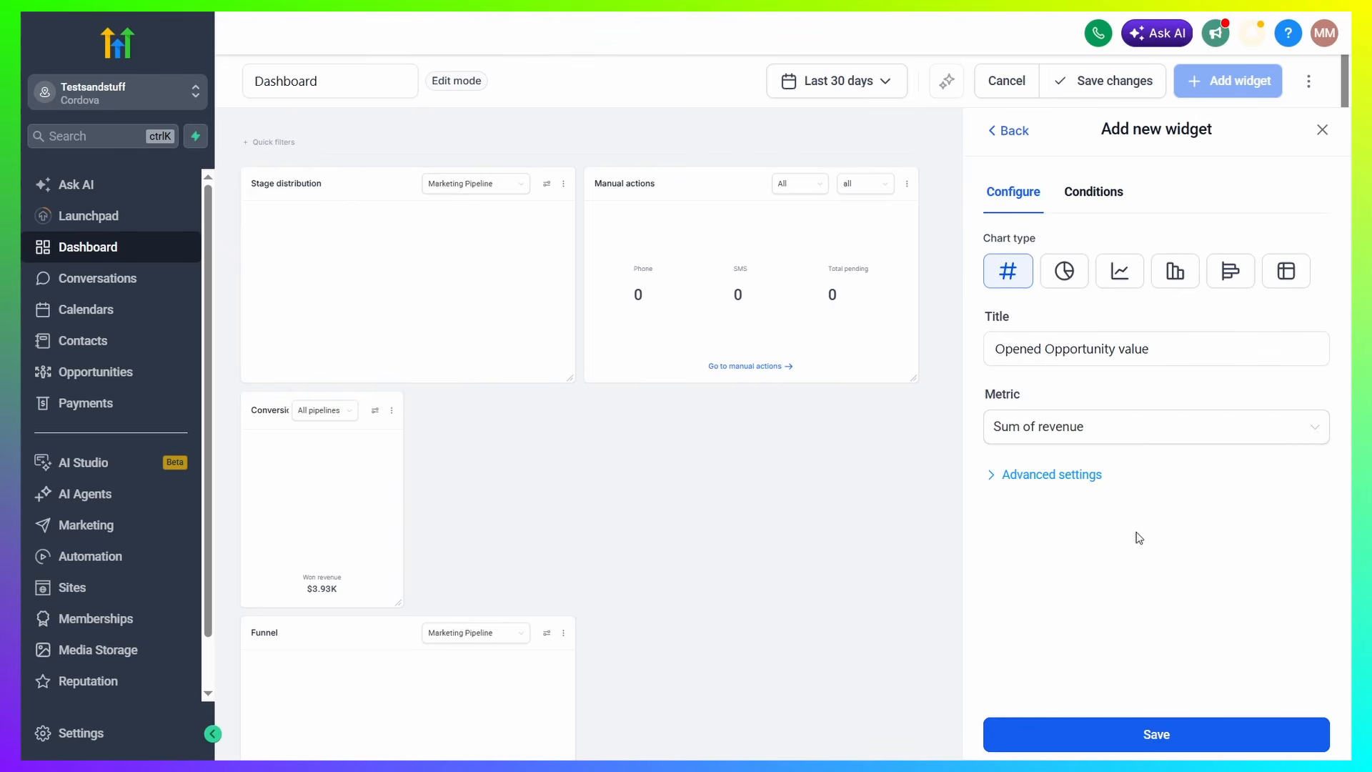
# Configure the Opened Opportunity value widget as a pie chart with the Sum of revenue metric and save it
pyautogui.moveTo(1198, 343); pyautogui.dragTo(958, 377)
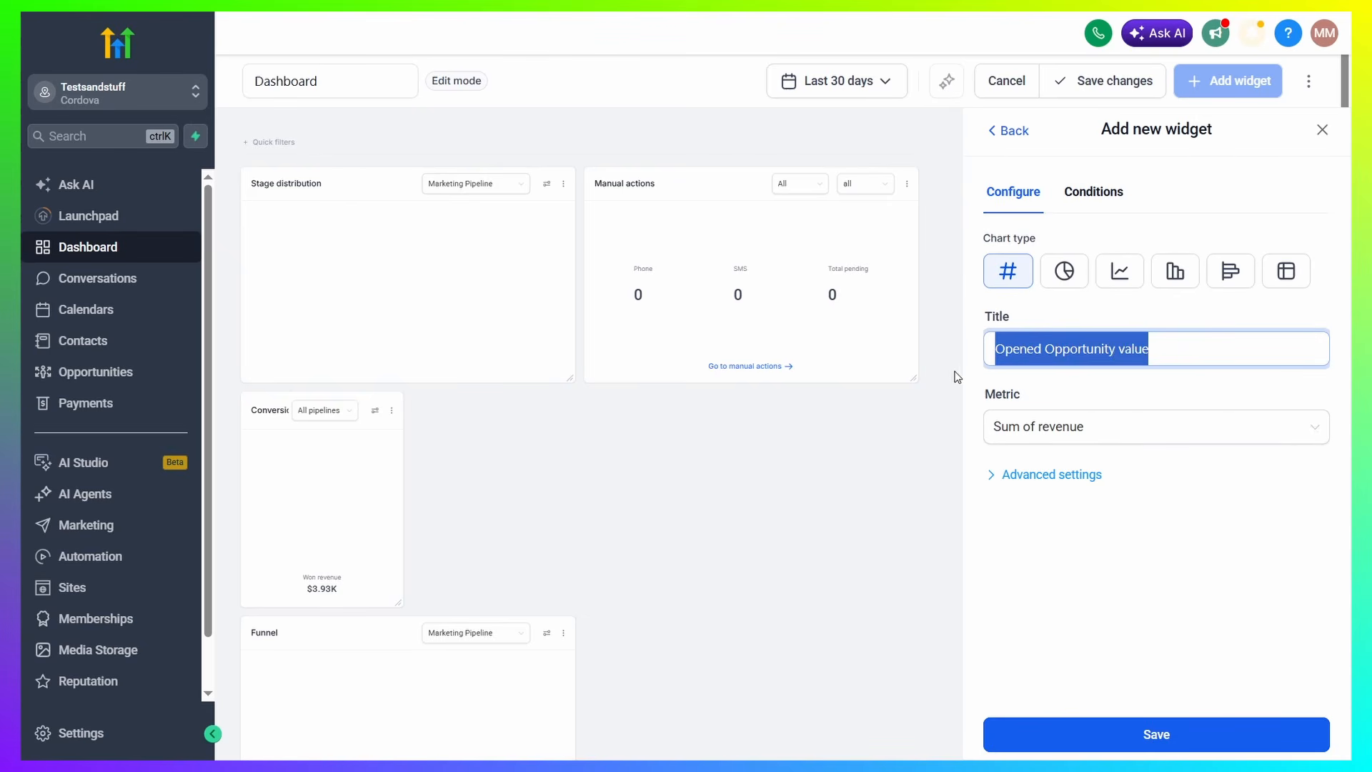
pyautogui.click(1140, 436)
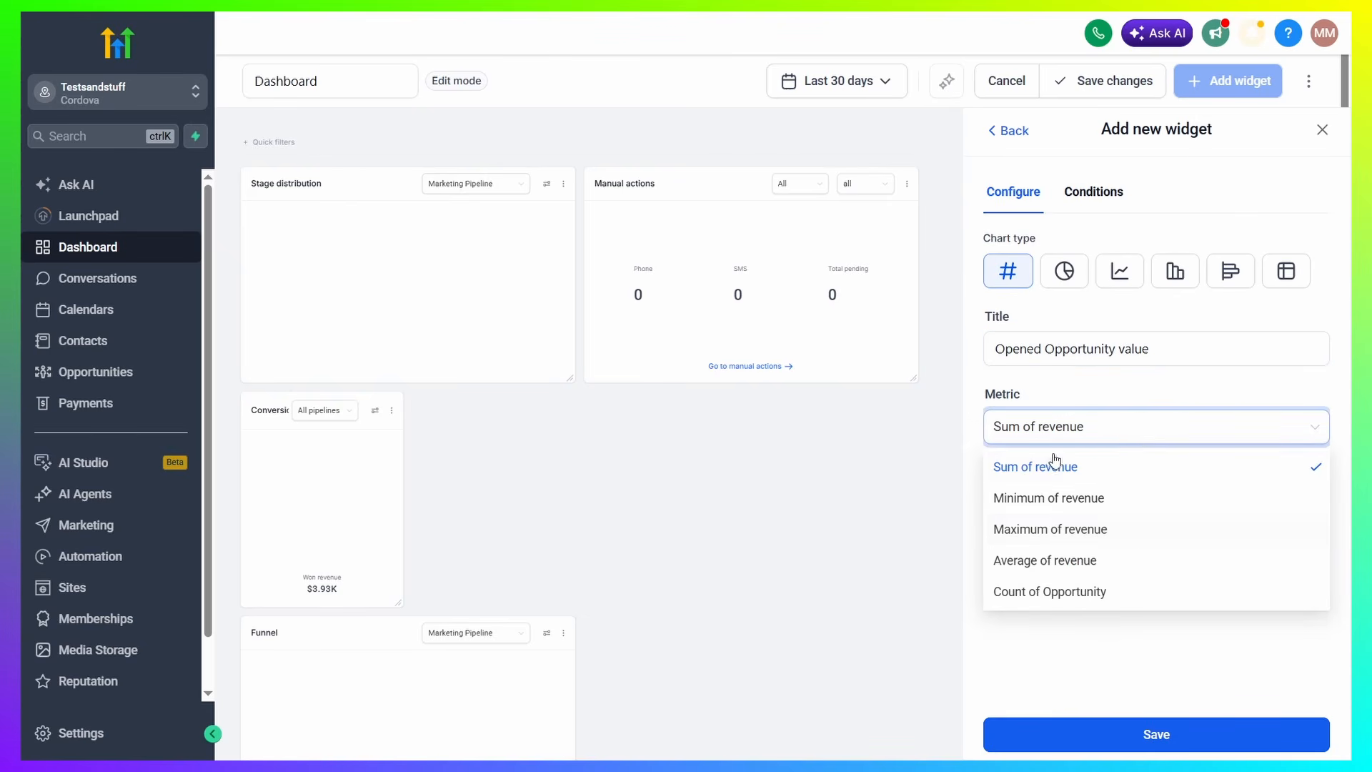
pyautogui.click(1052, 471)
pyautogui.click(1079, 437)
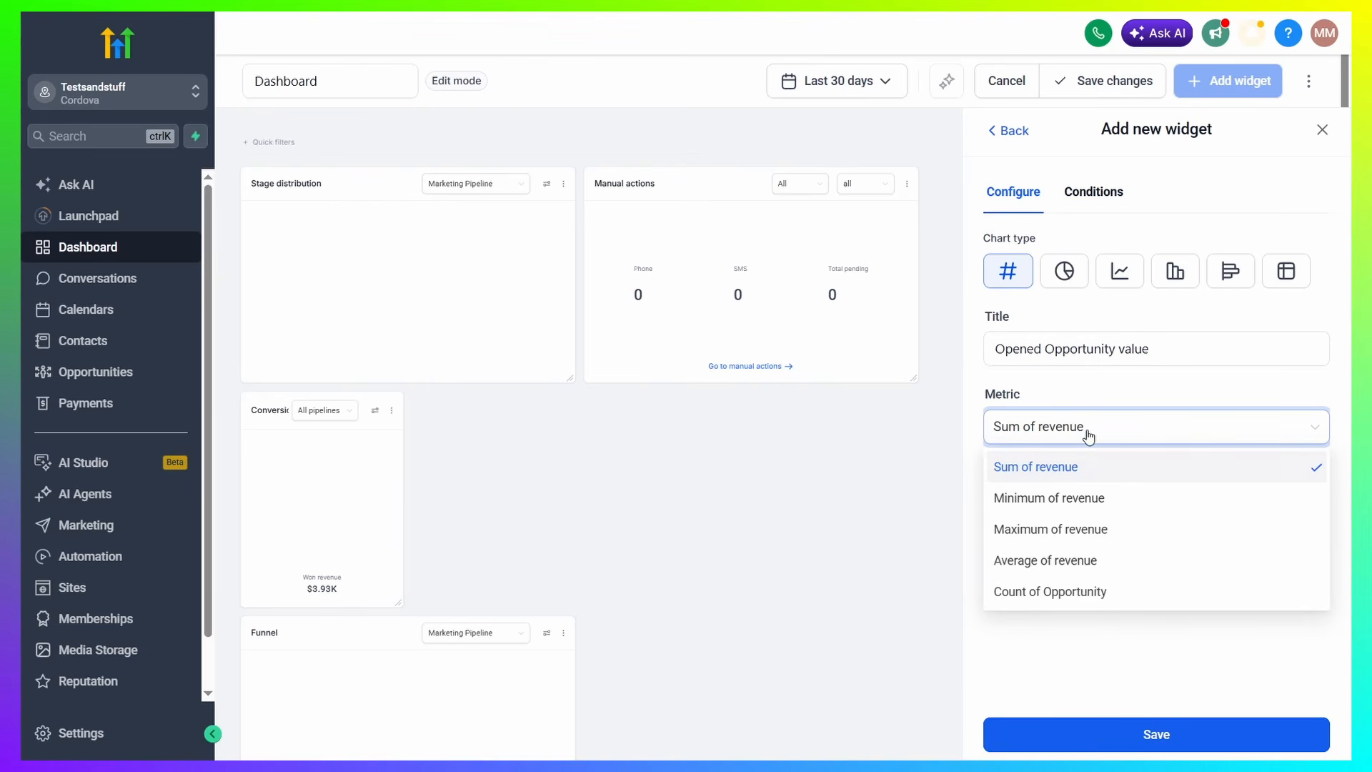
pyautogui.click(1088, 436)
pyautogui.click(1063, 269)
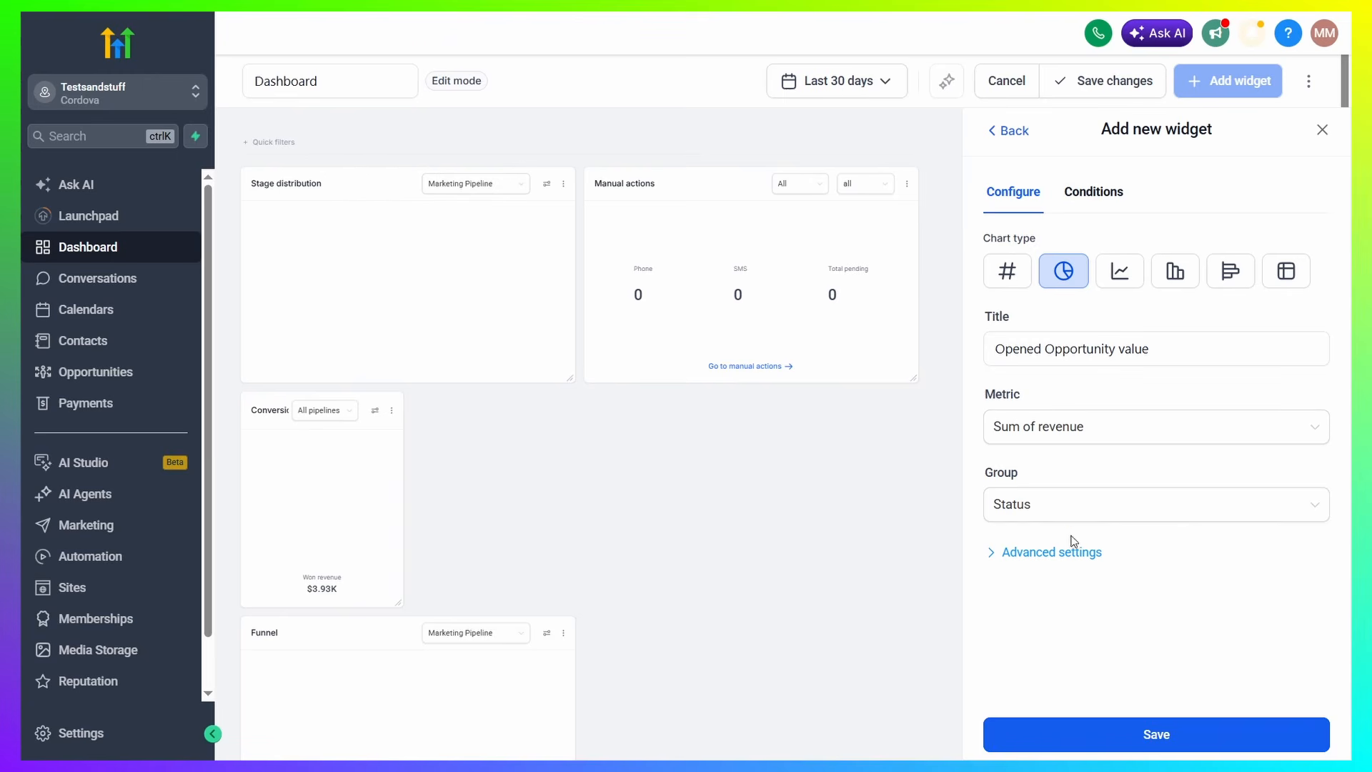
pyautogui.click(1144, 734)
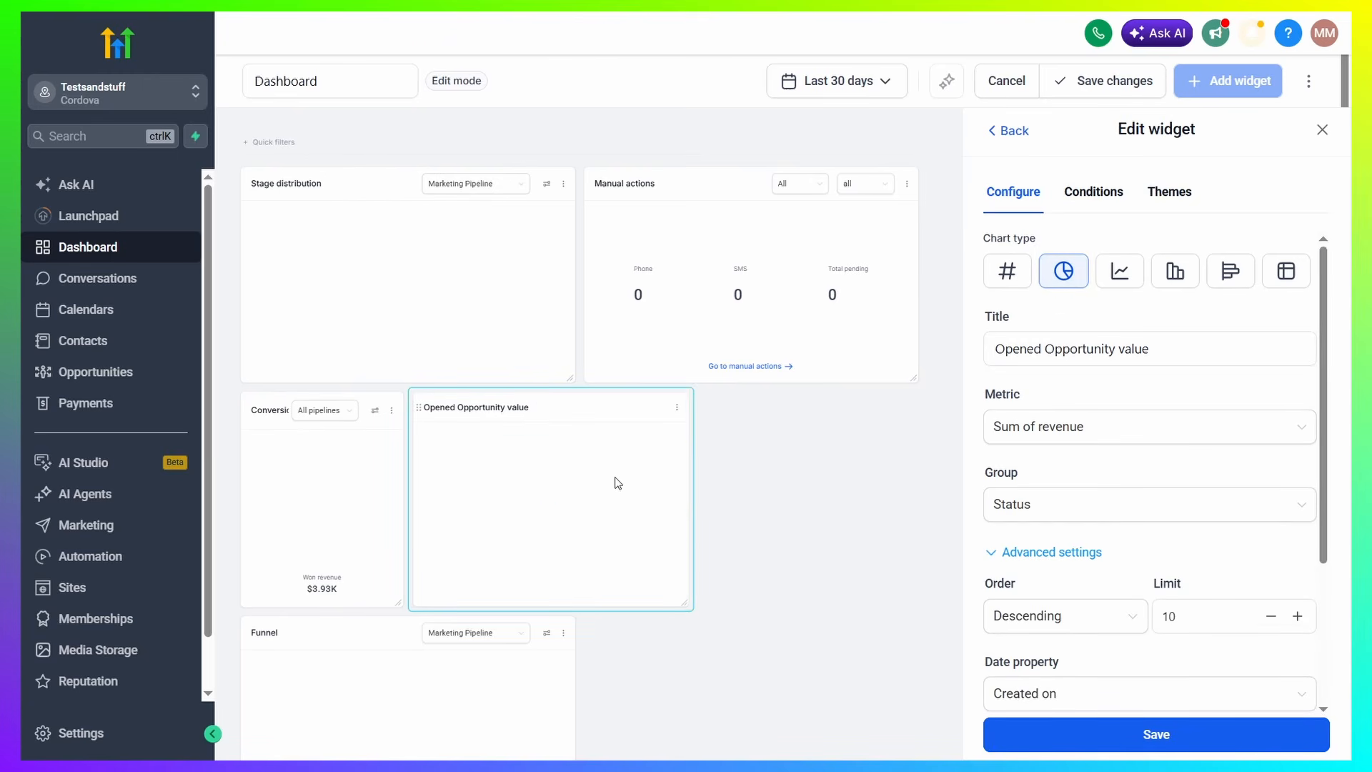
# Move the Opened Opportunity value widget to the start of the dashboard, above Stage distribution
pyautogui.scroll(-3, 579, 509)
pyautogui.scroll(3, 612, 529)
pyautogui.moveTo(529, 486); pyautogui.dragTo(376, 256)
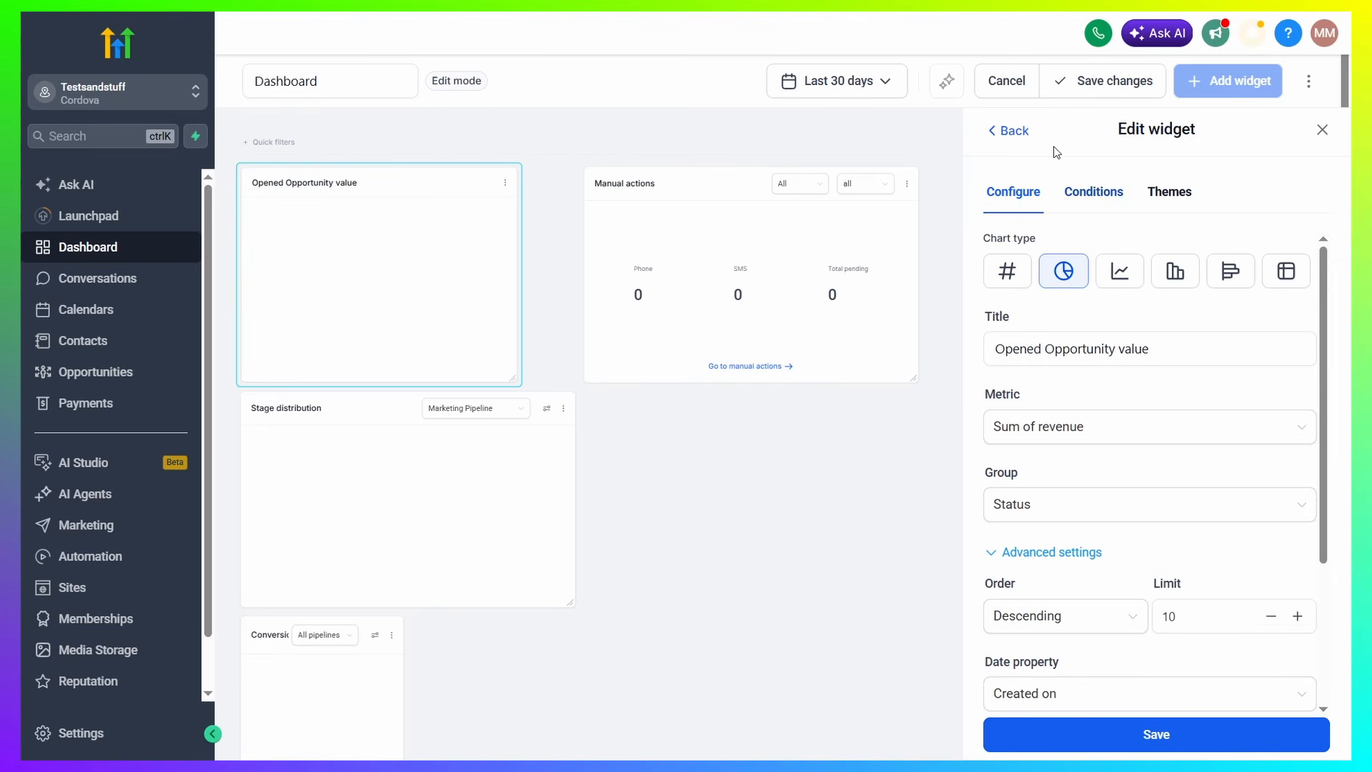
# Add the Accepted emails widget from the Emails category as a number chart and place it above Opened Opportunity value
pyautogui.click(1011, 133)
pyautogui.scroll(-1, 1137, 412)
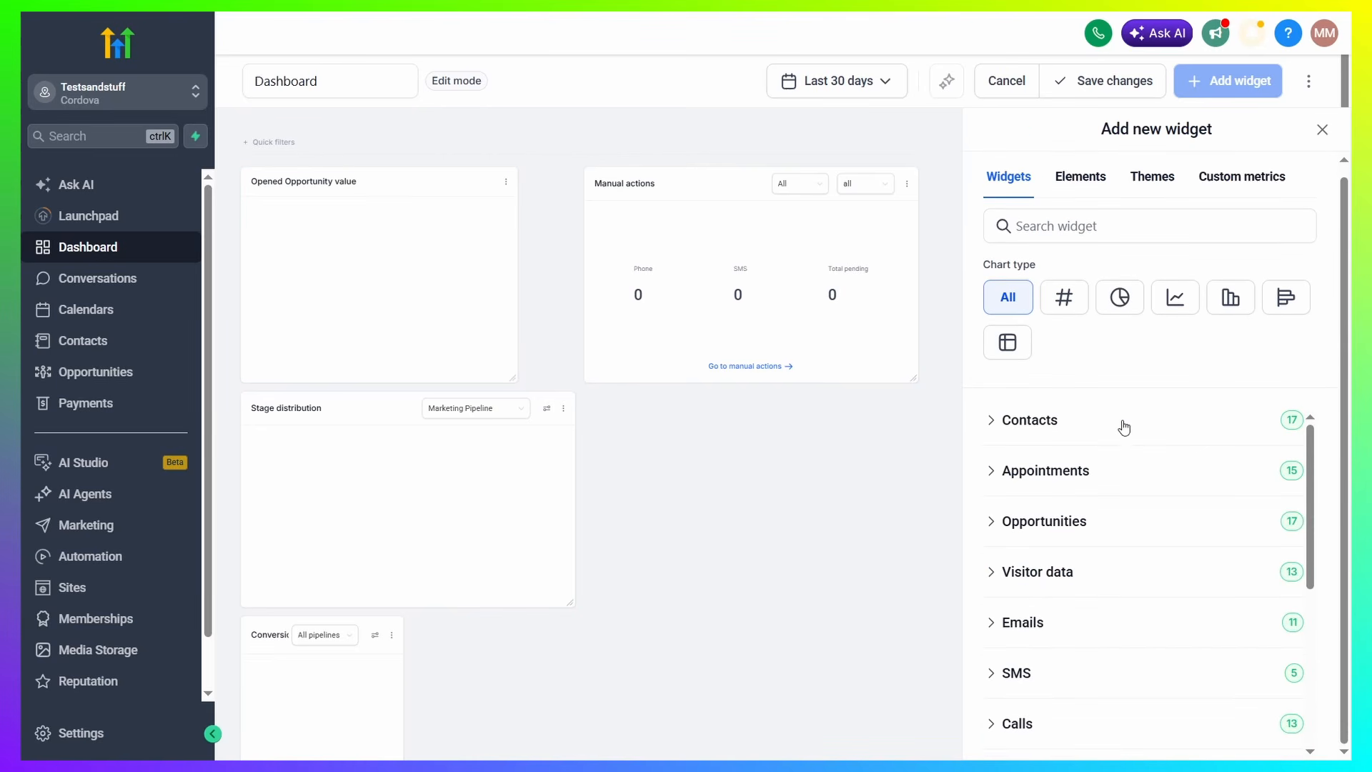
pyautogui.click(1029, 621)
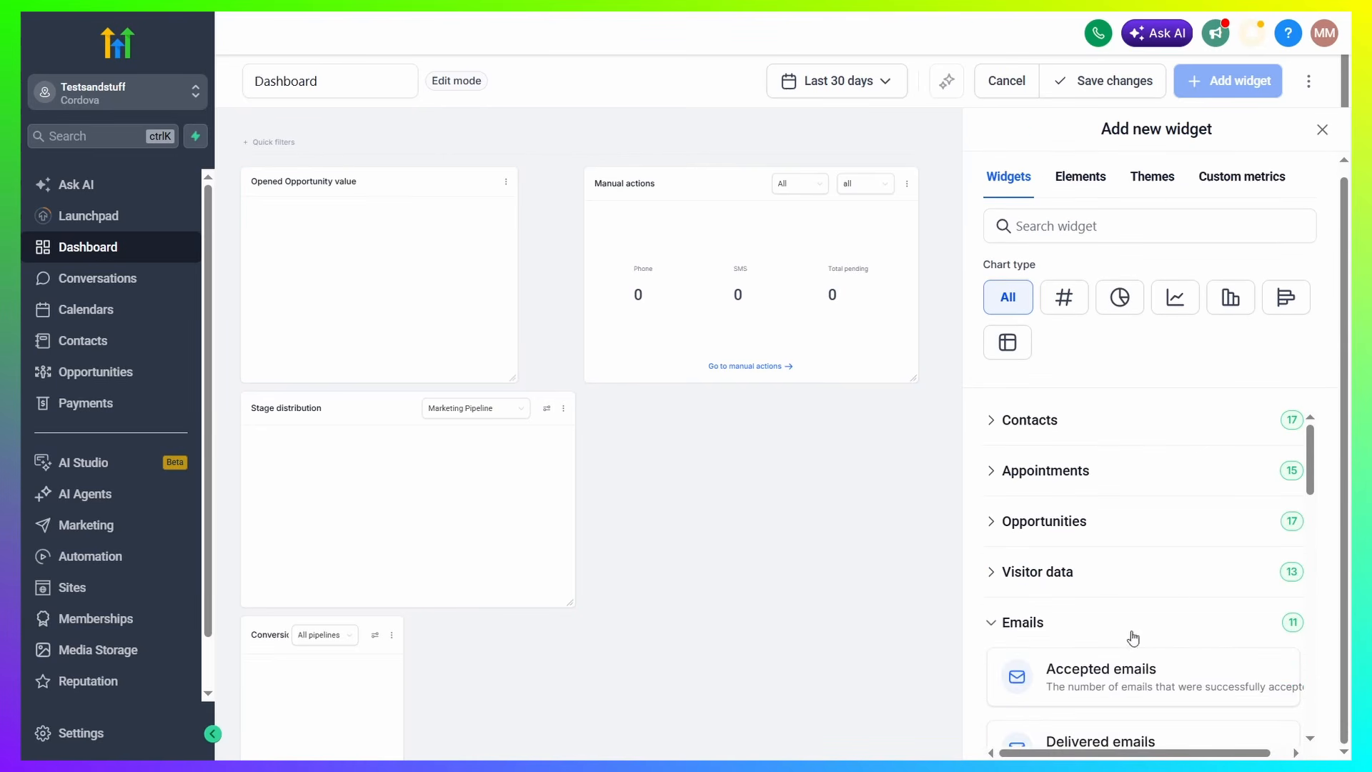
pyautogui.click(1090, 668)
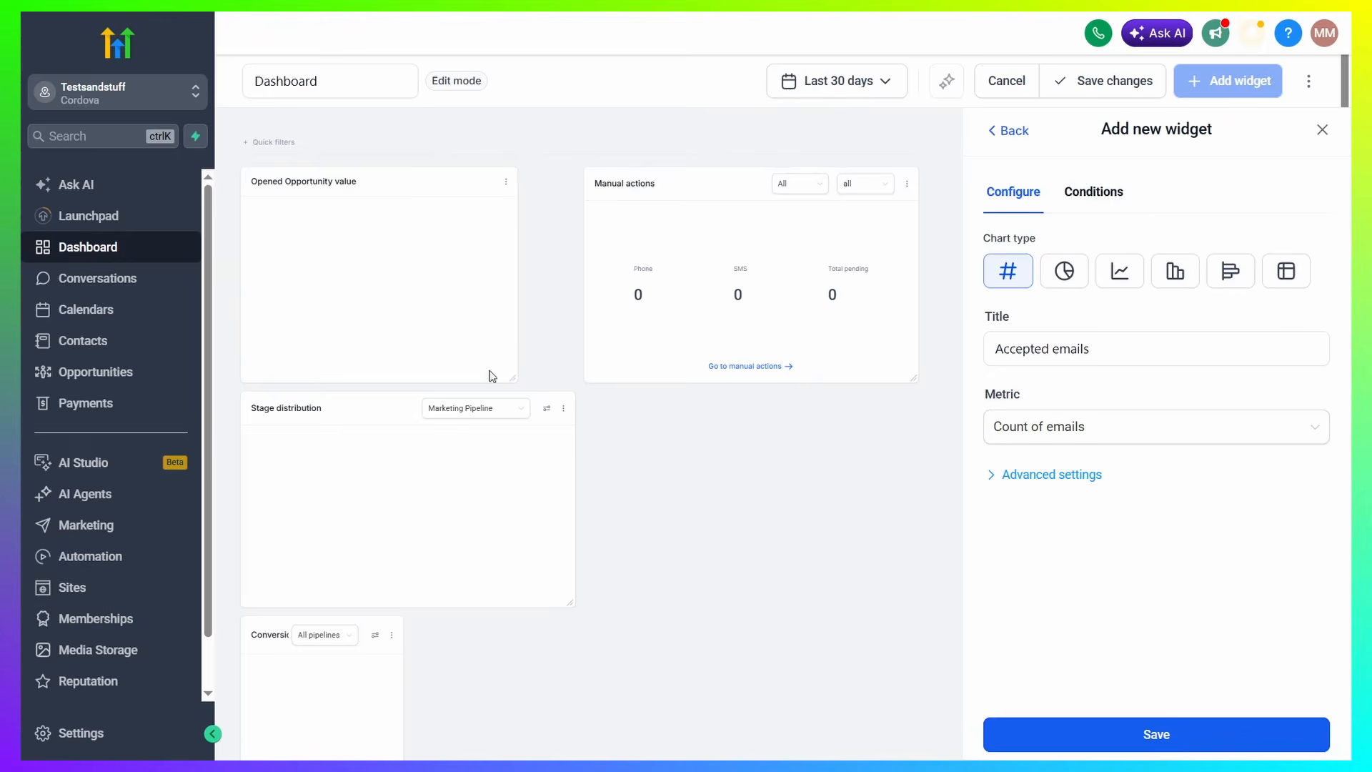
pyautogui.click(1123, 740)
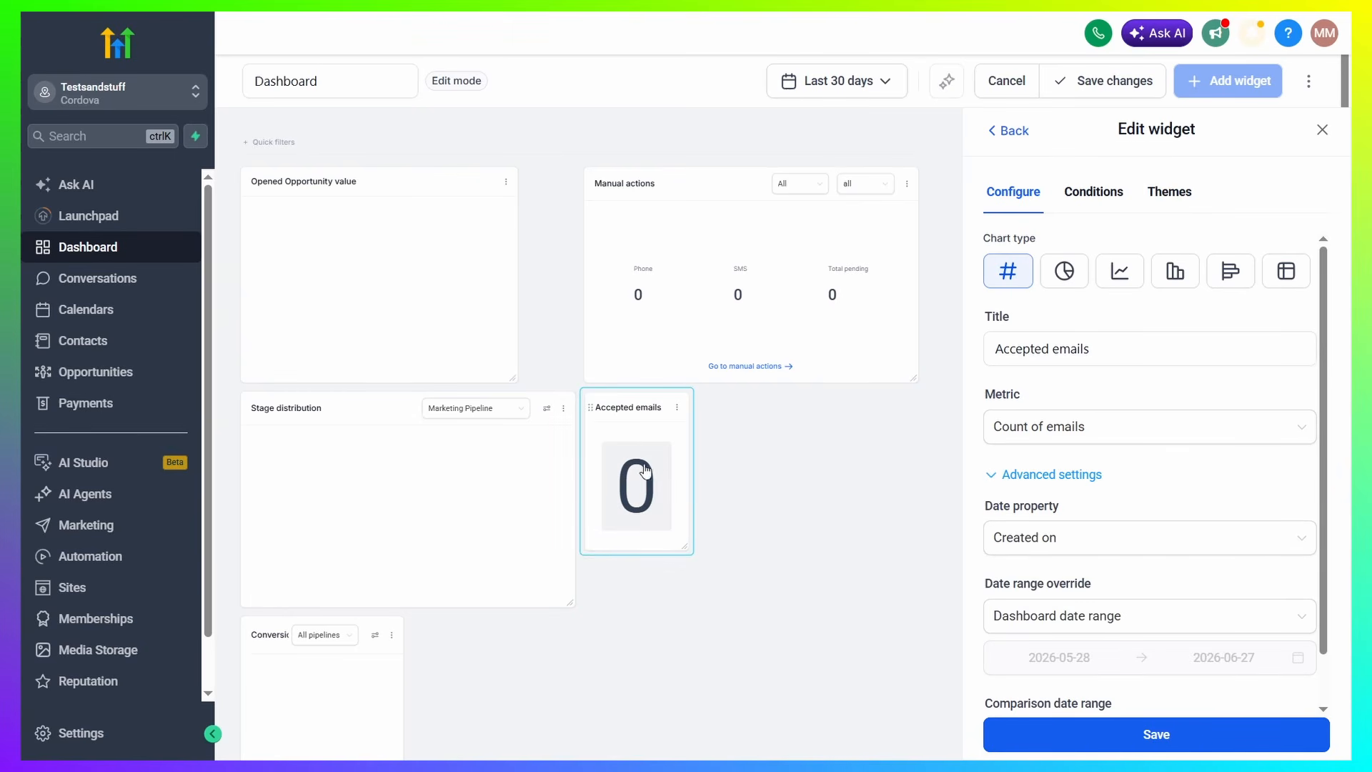
pyautogui.moveTo(652, 468); pyautogui.dragTo(320, 254)
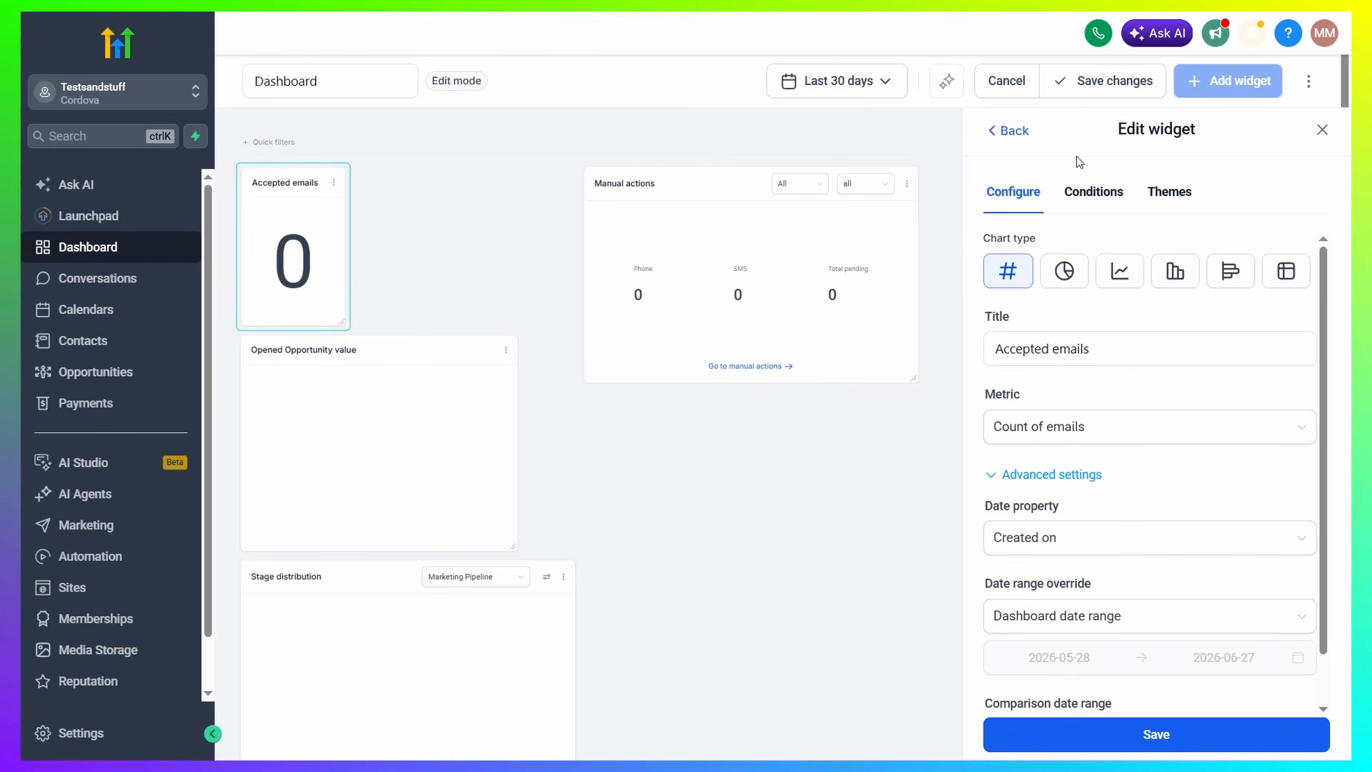
# Review the Accepted emails widget's conditions, try the Blue theme on it and return it to the grey theme
pyautogui.click(1103, 195)
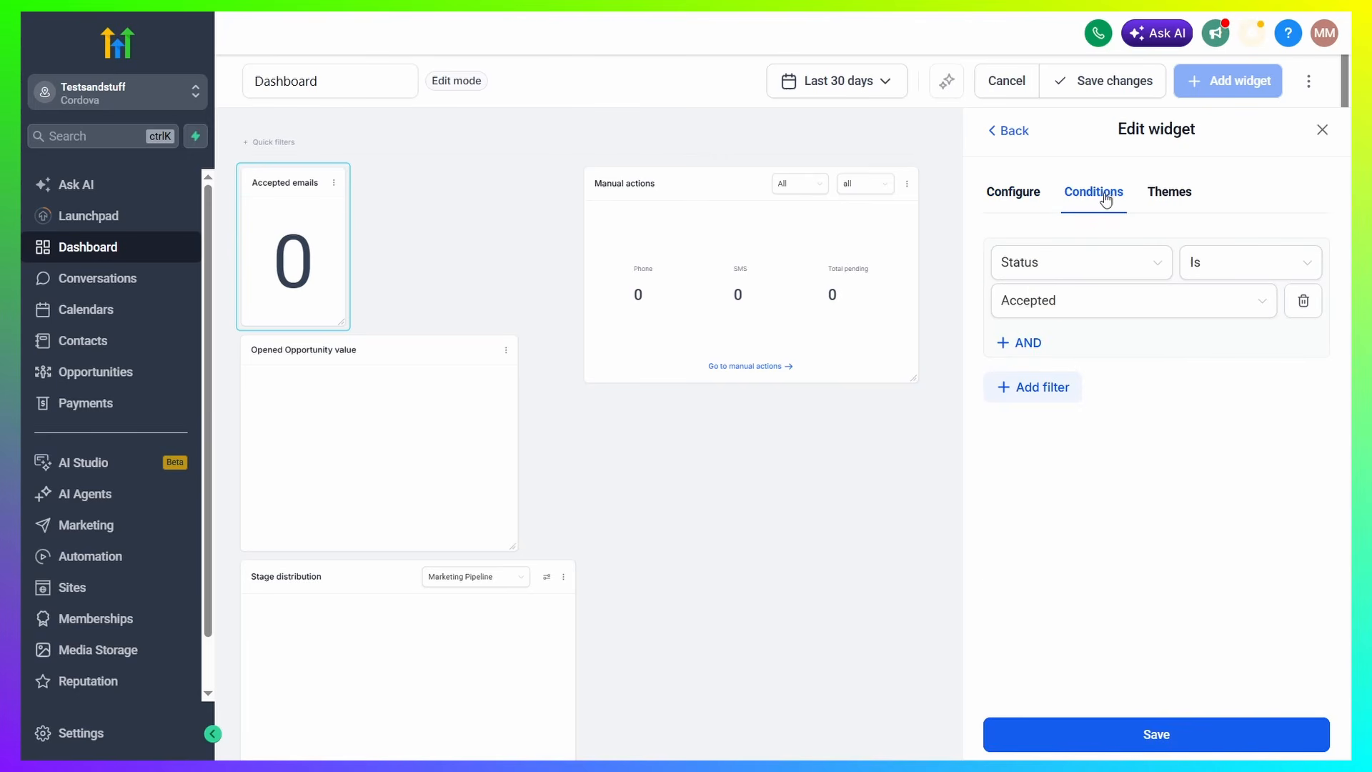
pyautogui.click(1168, 193)
pyautogui.click(1154, 313)
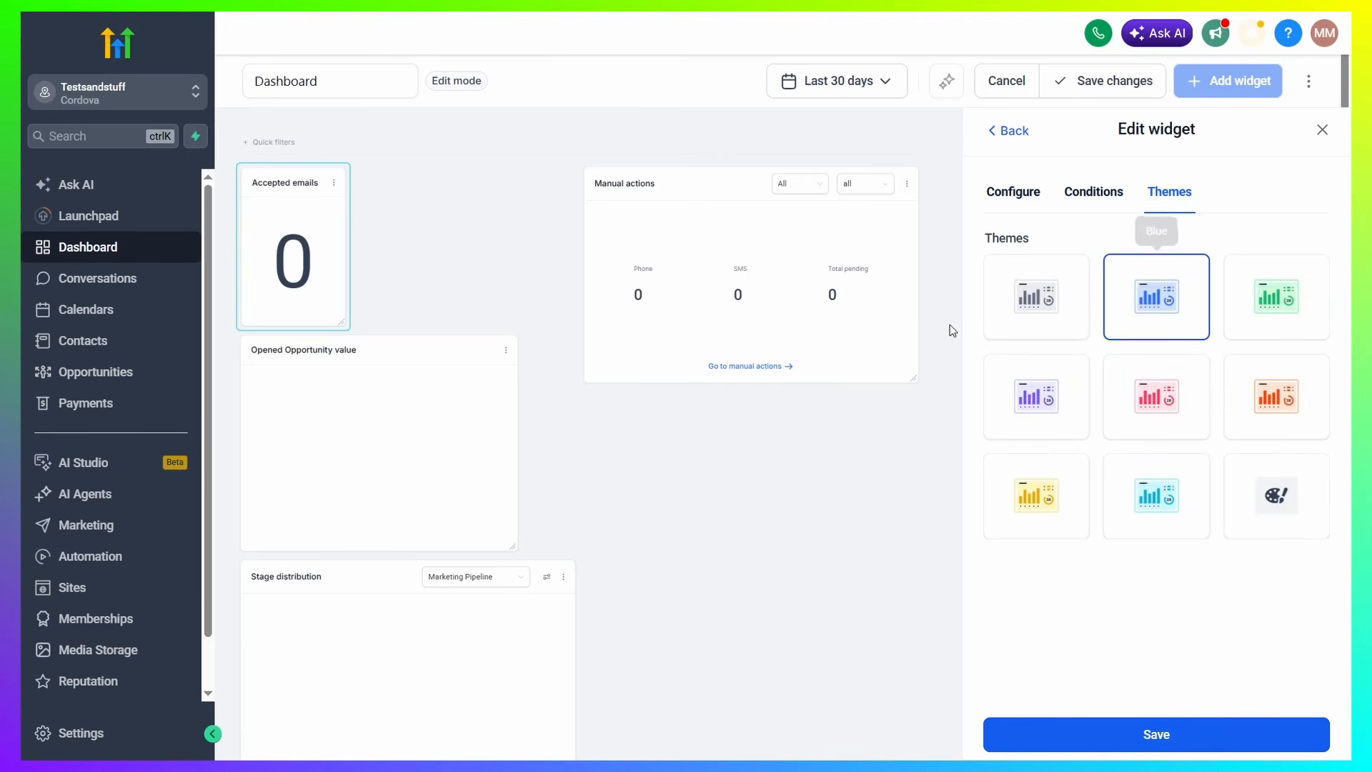
pyautogui.click(1038, 309)
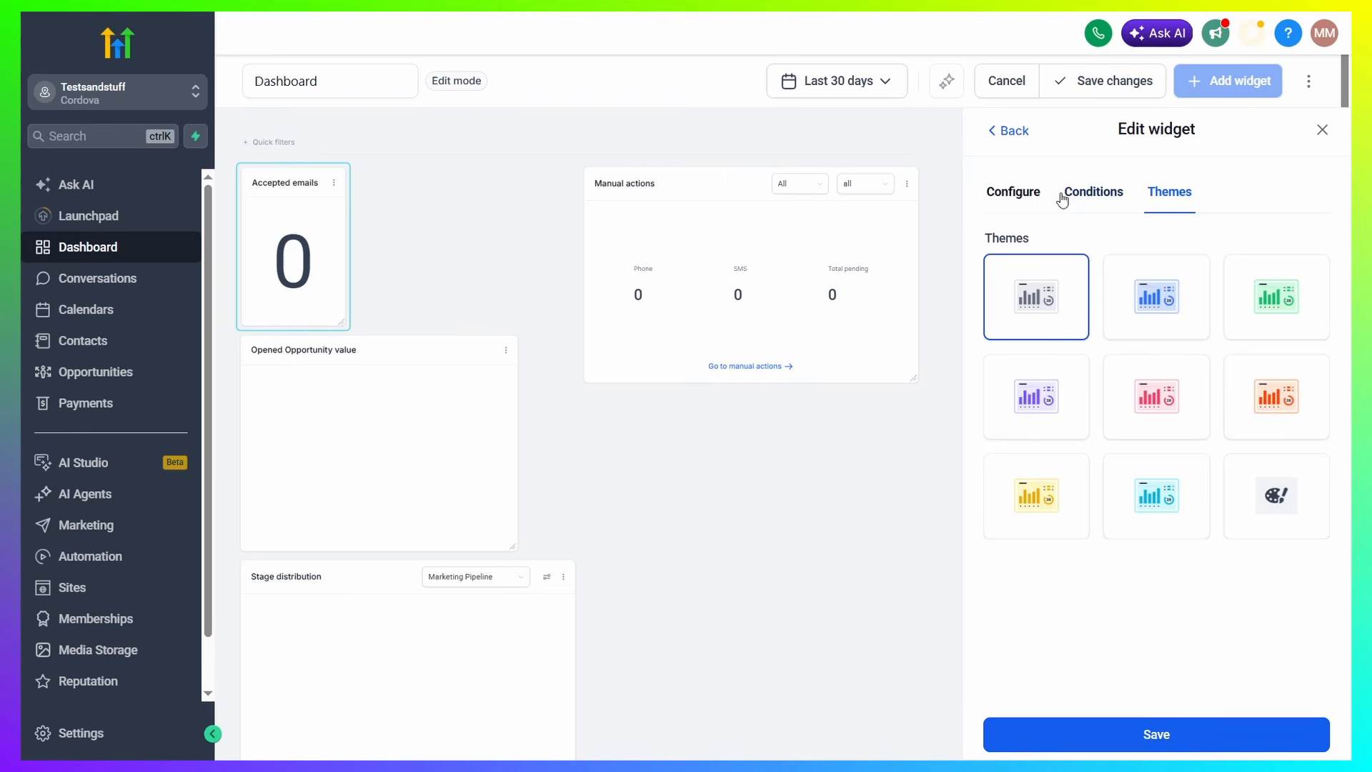
pyautogui.click(1015, 192)
pyautogui.click(1011, 132)
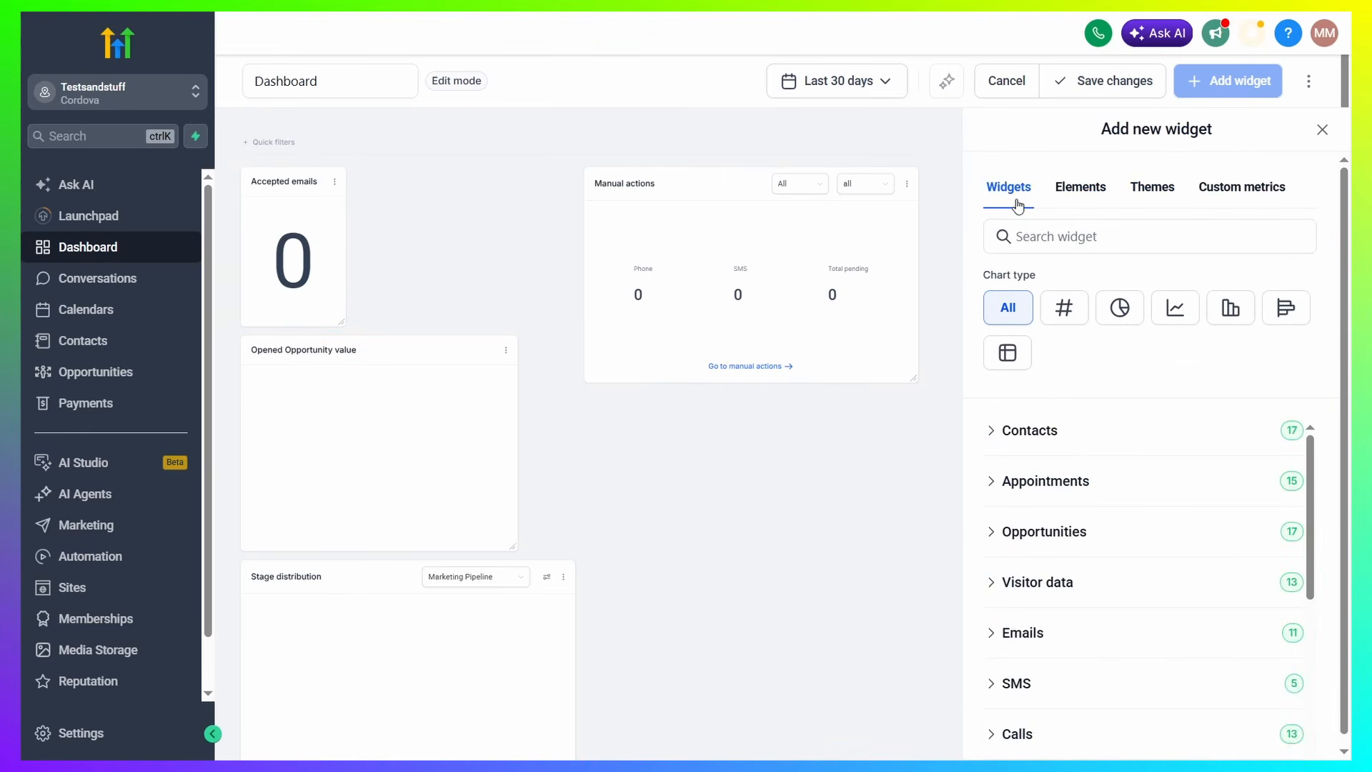
# Add a title element with the custom text "Test" and centre alignment
pyautogui.click(1081, 189)
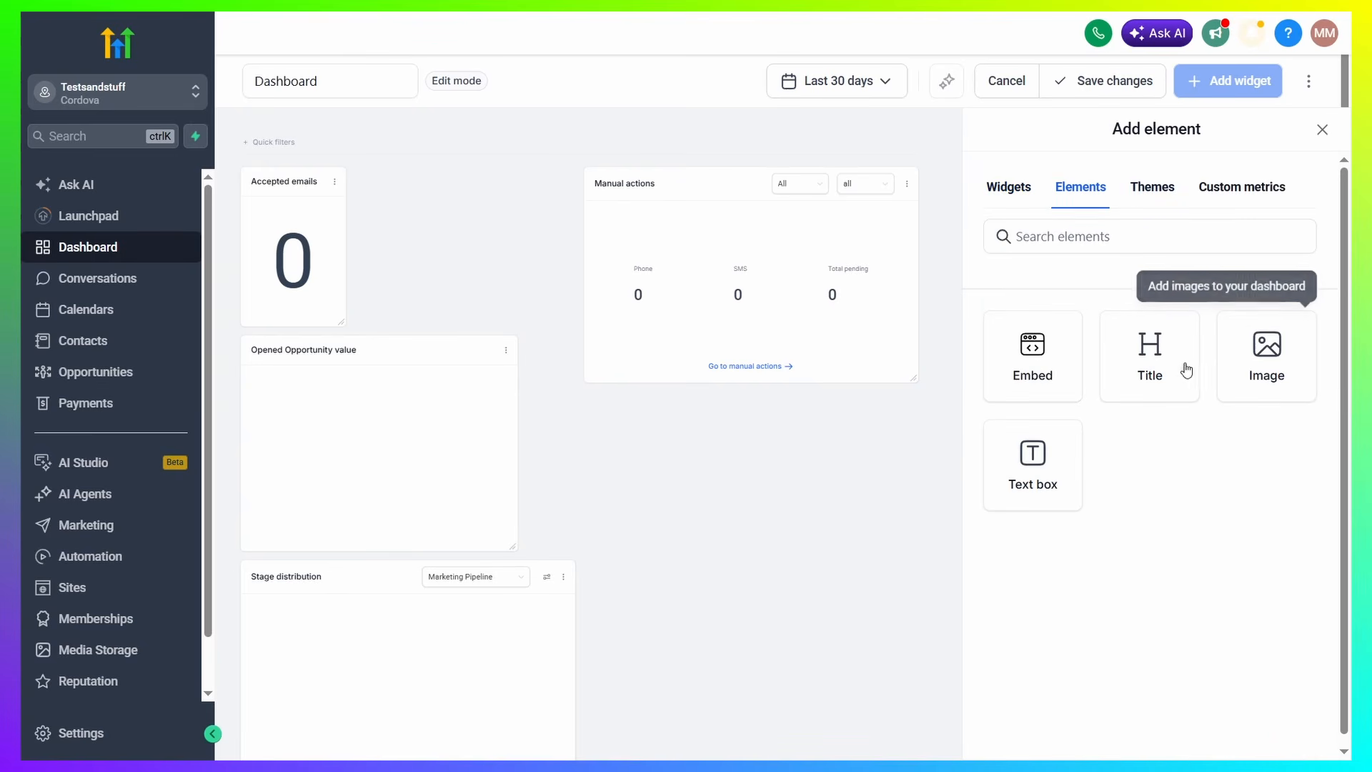
pyautogui.moveTo(1154, 360); pyautogui.dragTo(1144, 428)
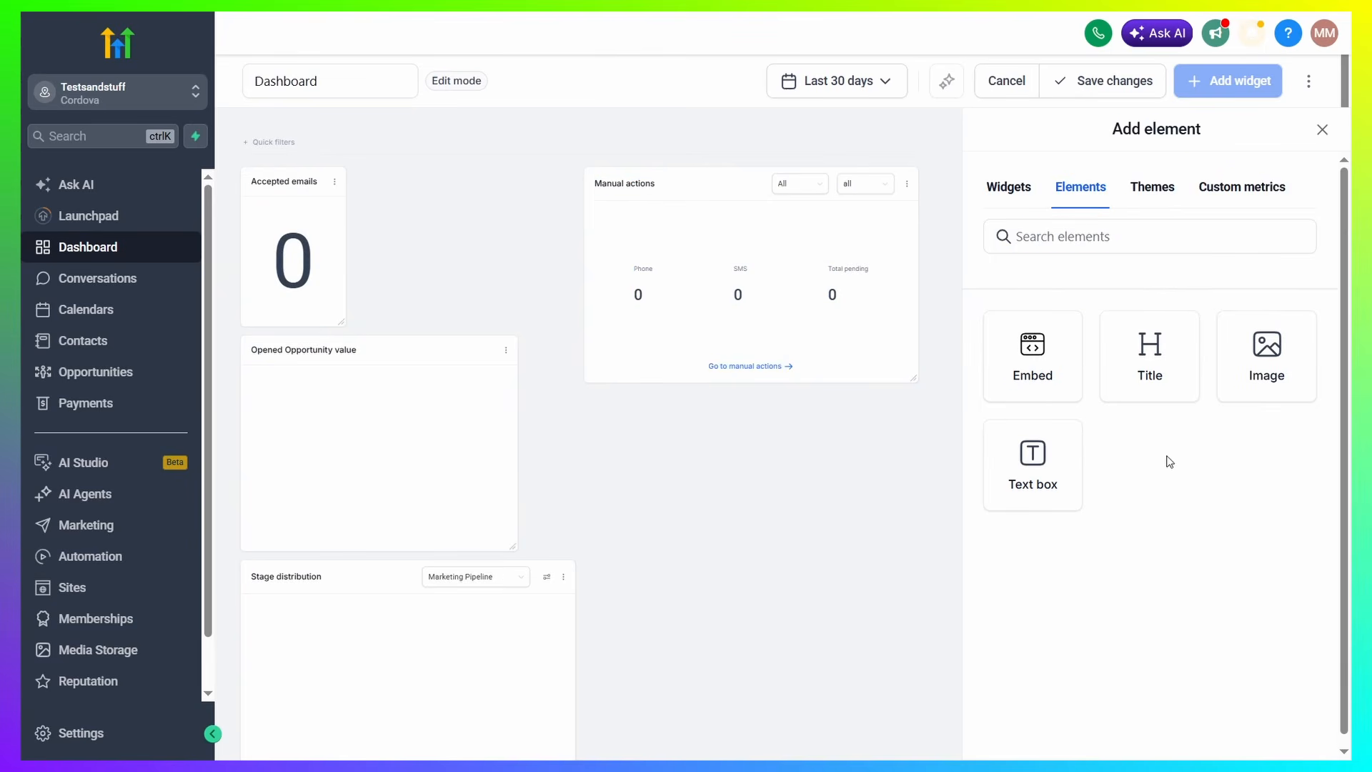
pyautogui.click(1149, 395)
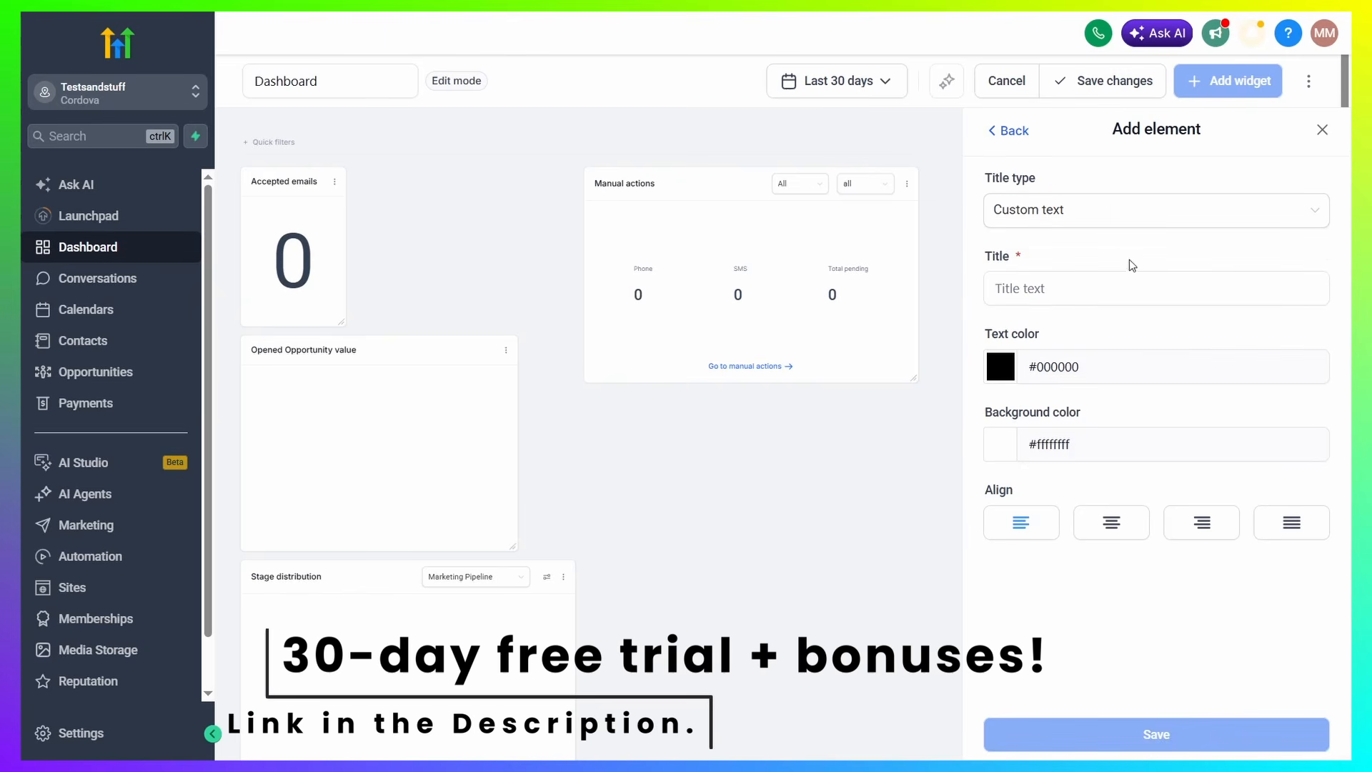
pyautogui.click(1013, 133)
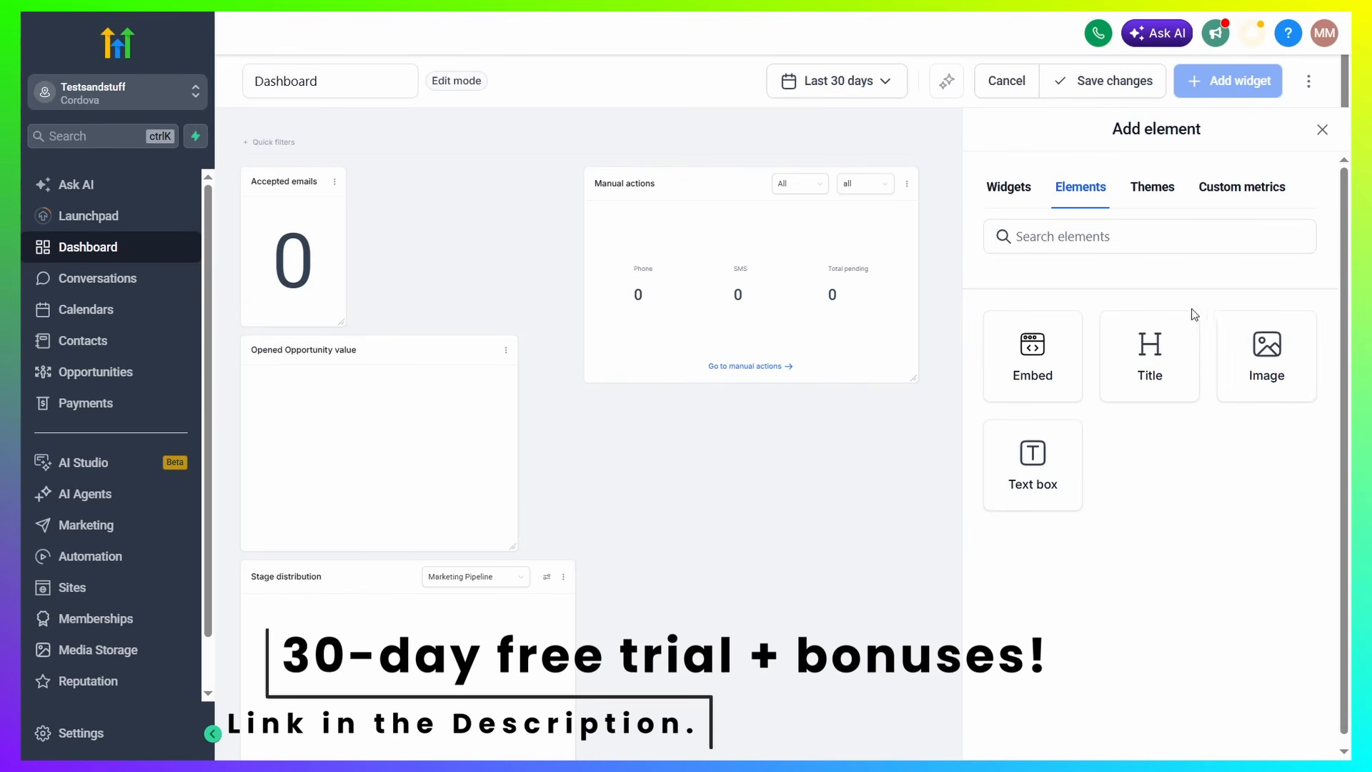
pyautogui.click(1158, 350)
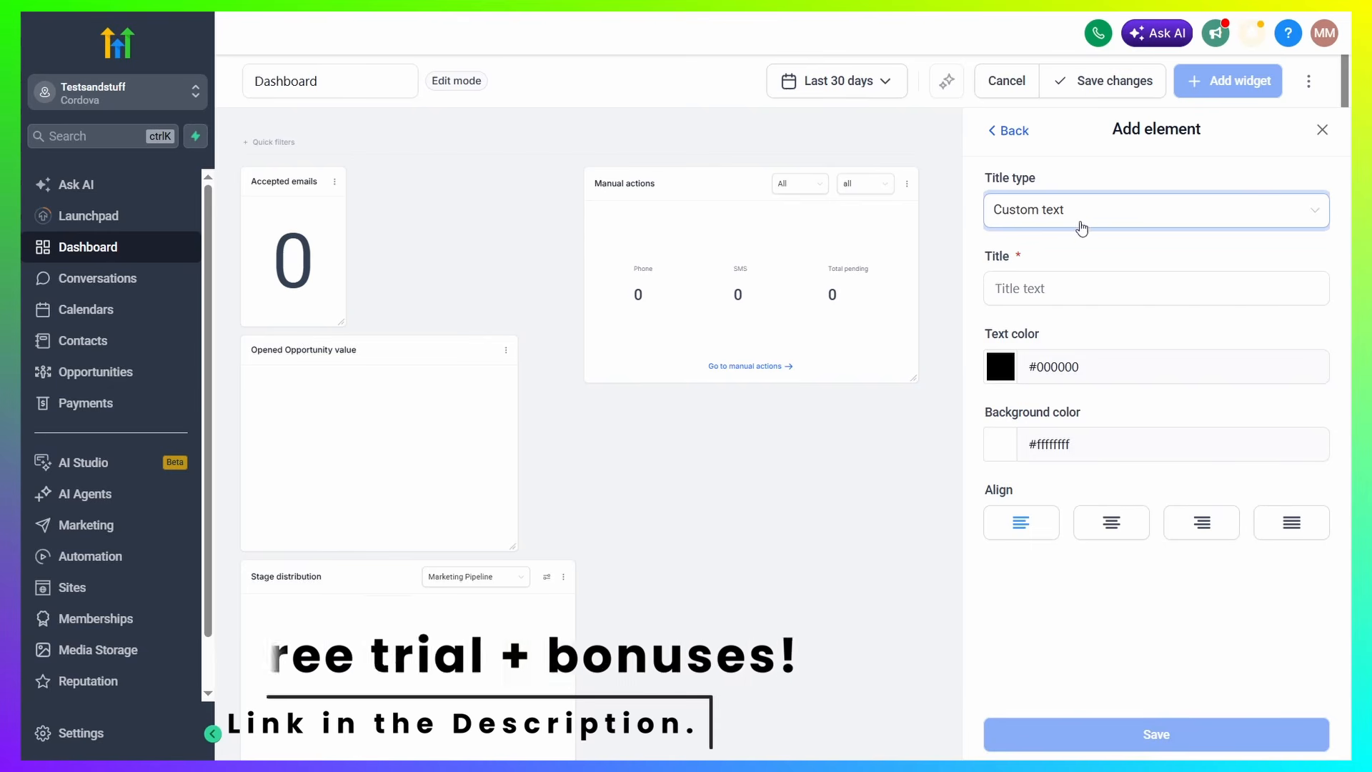
pyautogui.click(1063, 289)
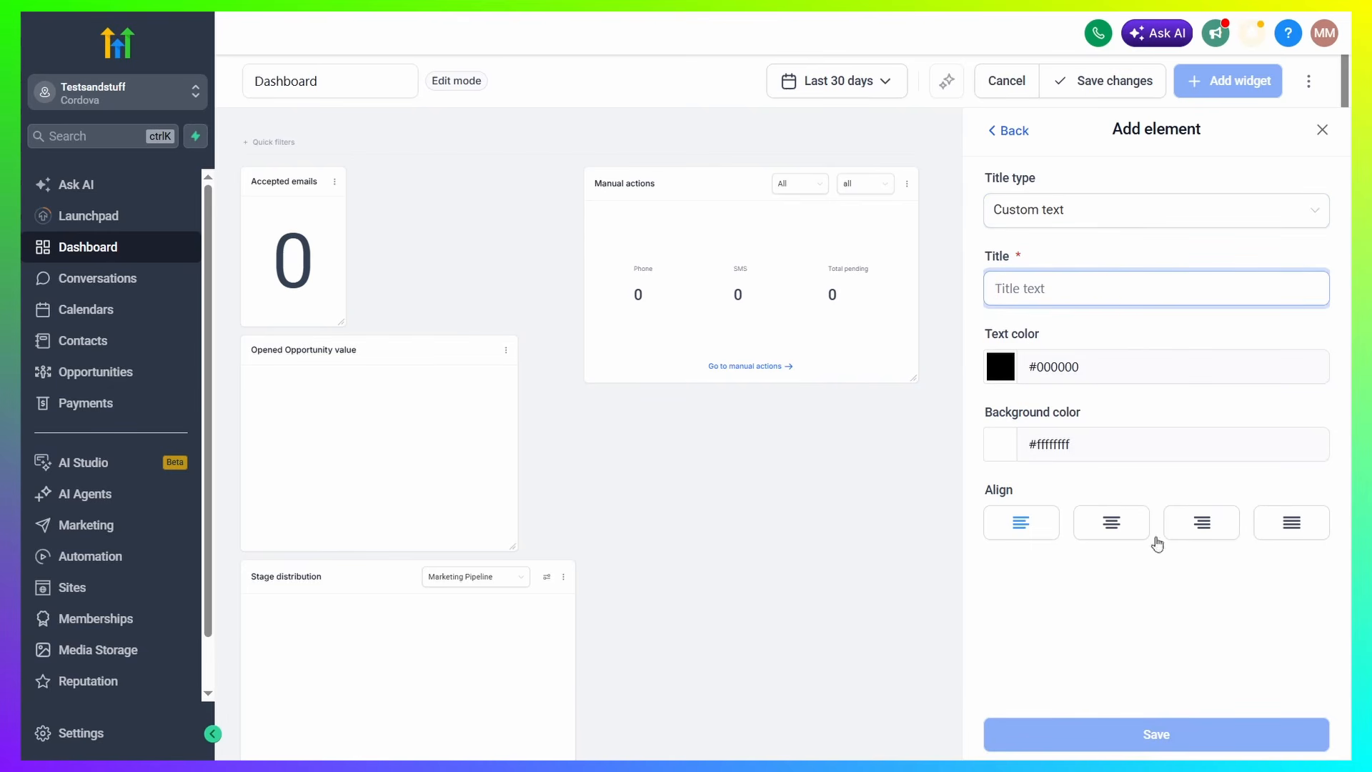
pyautogui.write('Test')
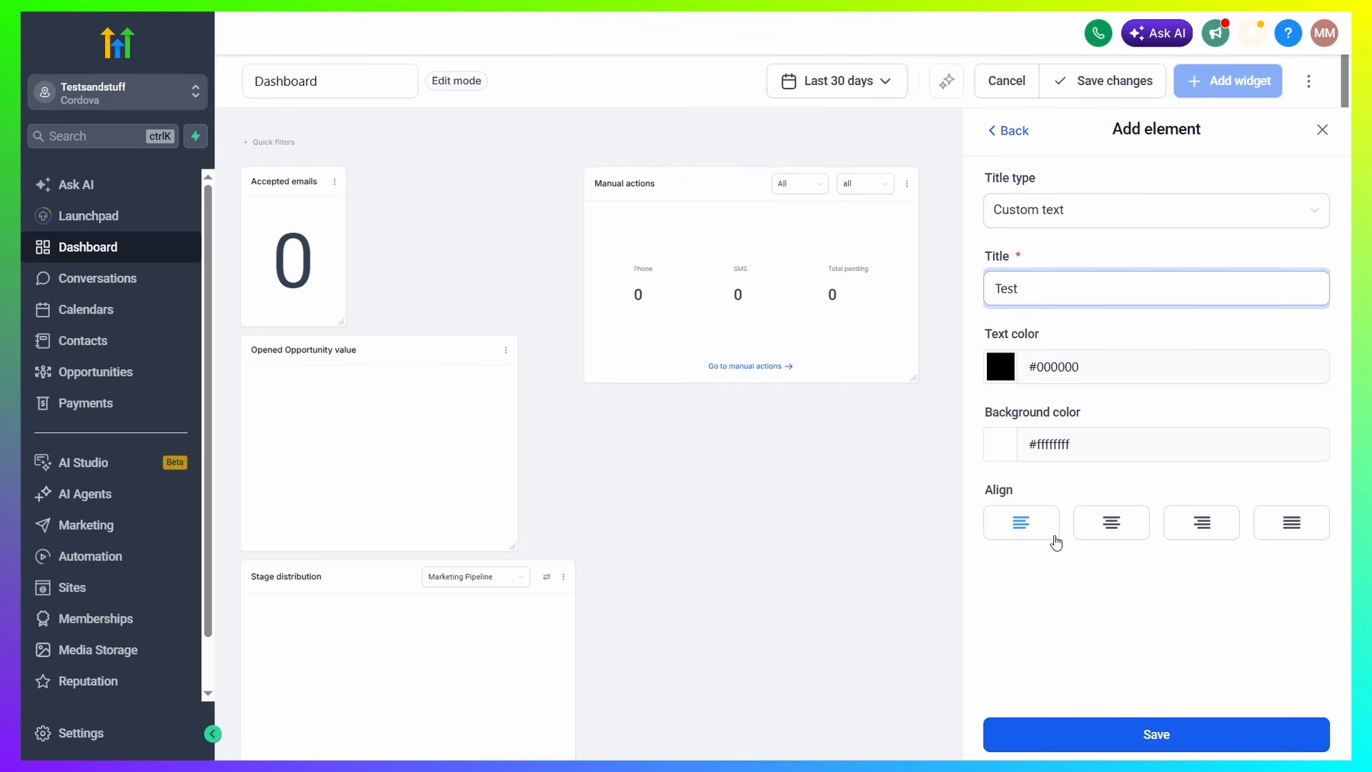
pyautogui.click(1132, 535)
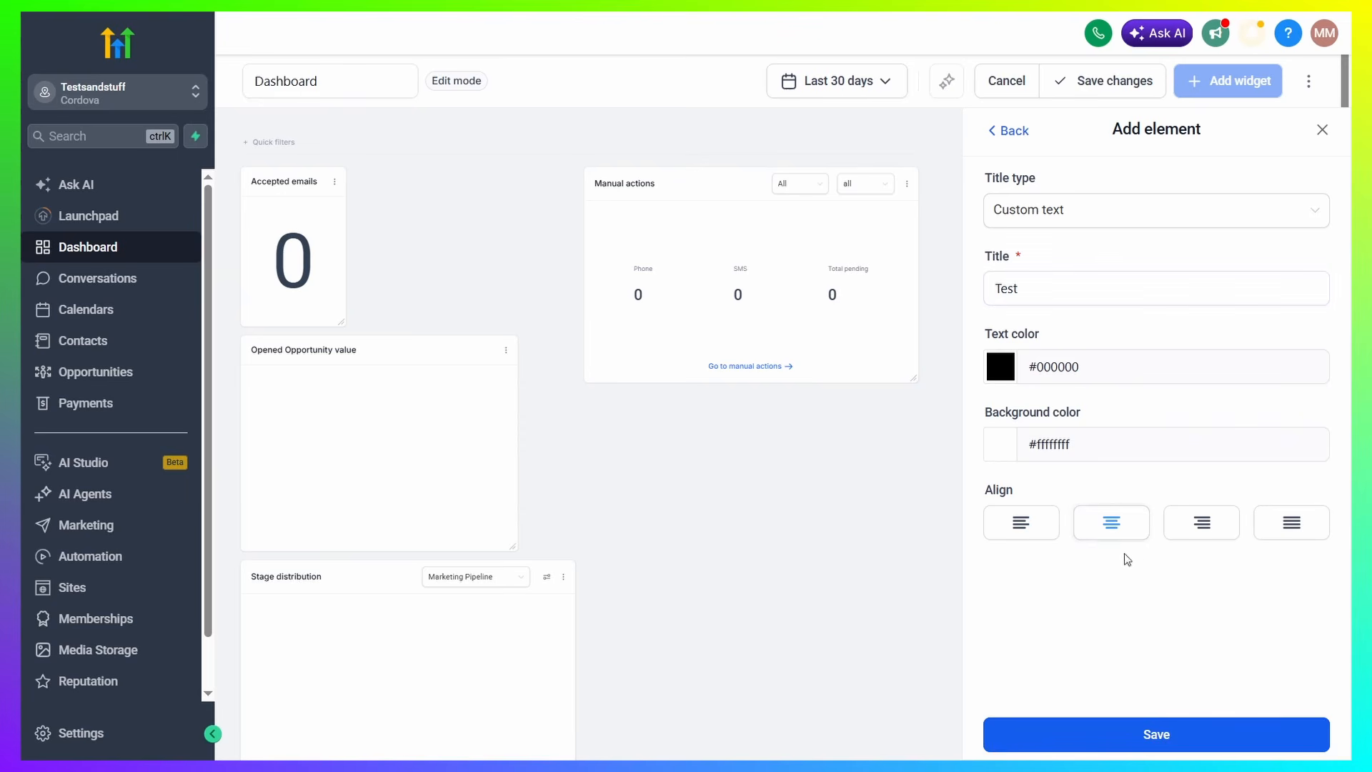
pyautogui.click(1173, 738)
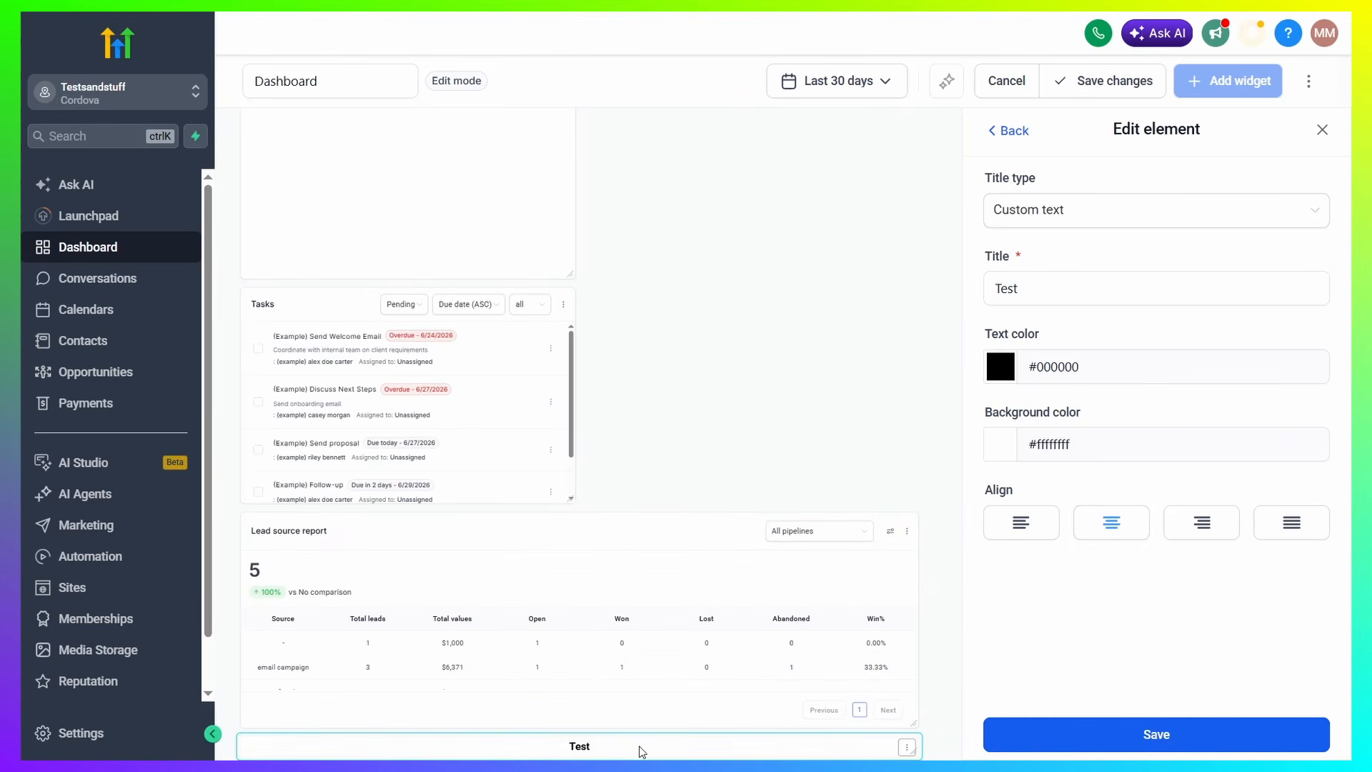
# Try to move the "Test" title element higher up the dashboard and leave the element editor
pyautogui.moveTo(641, 751); pyautogui.dragTo(602, 213)
pyautogui.scroll(10, 717, 322)
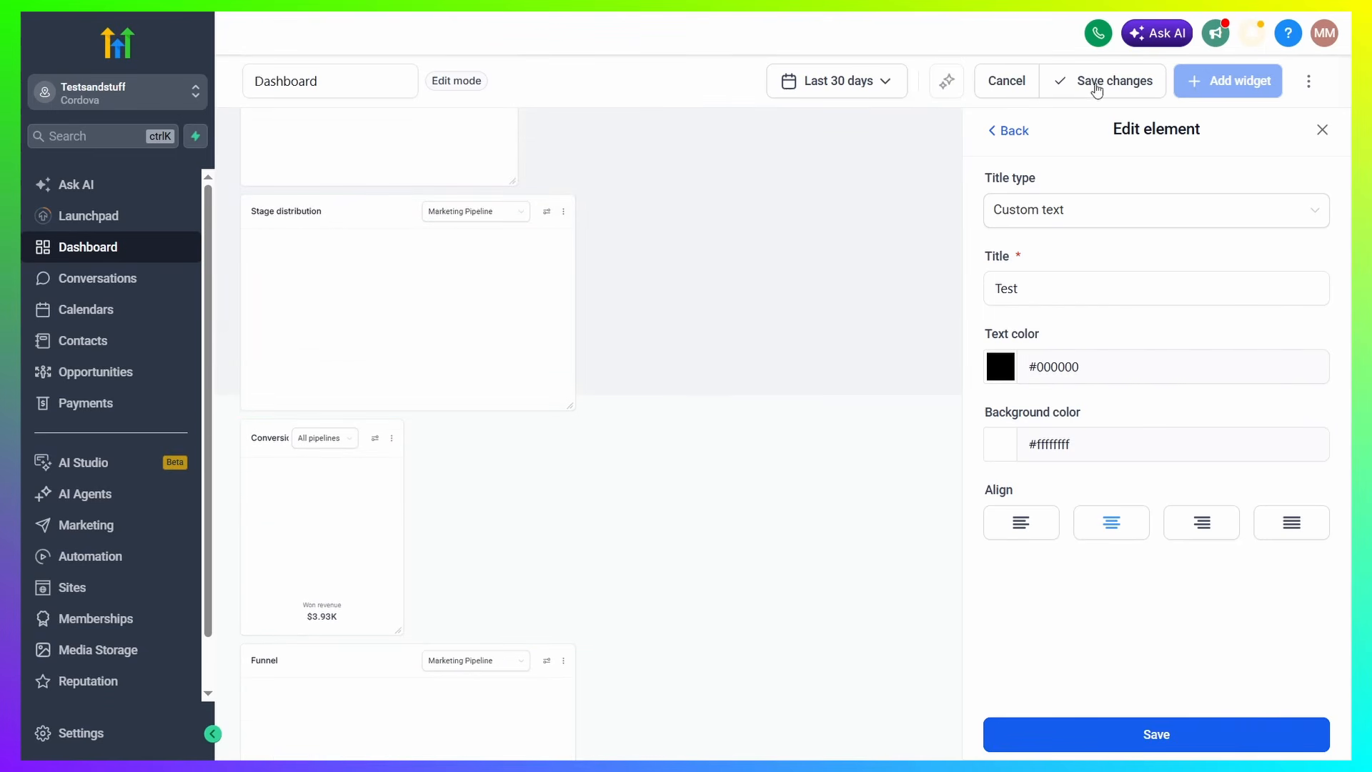
pyautogui.click(1018, 133)
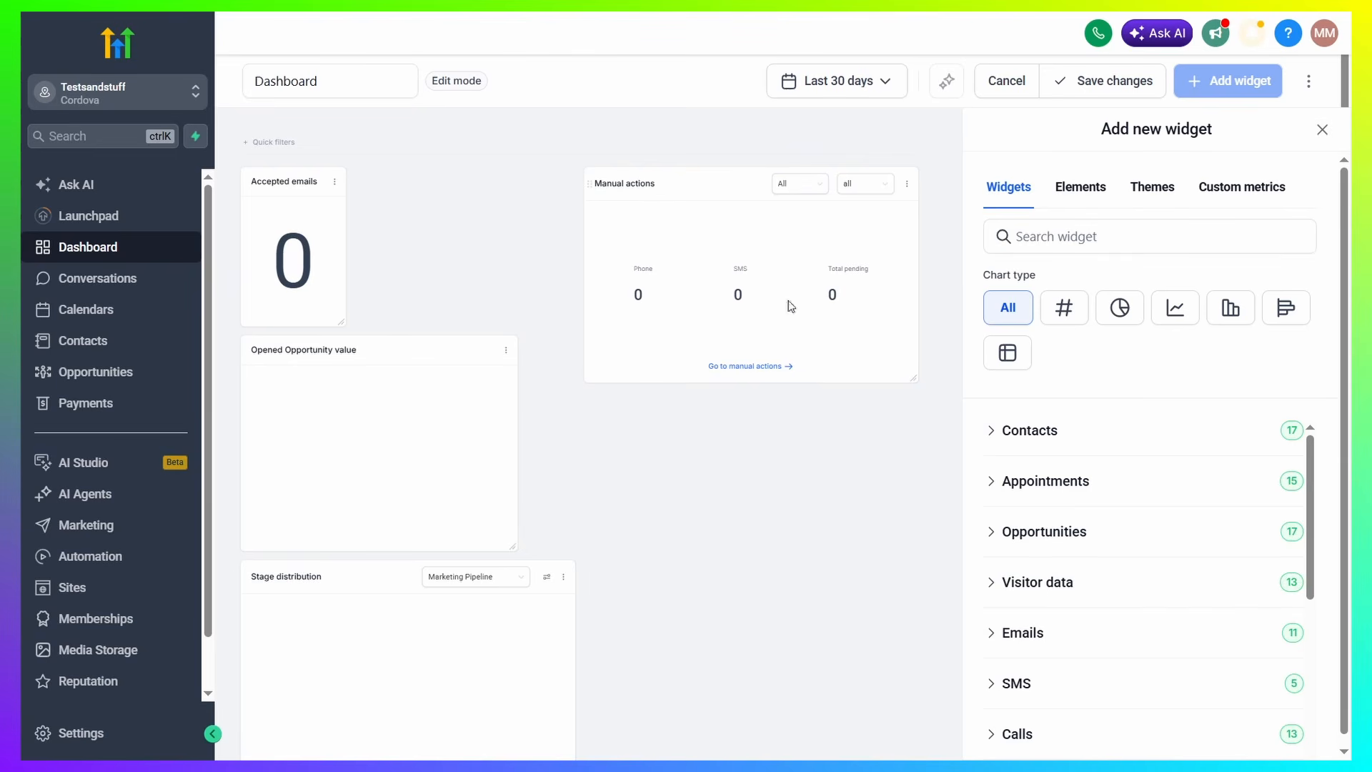
pyautogui.click(1321, 129)
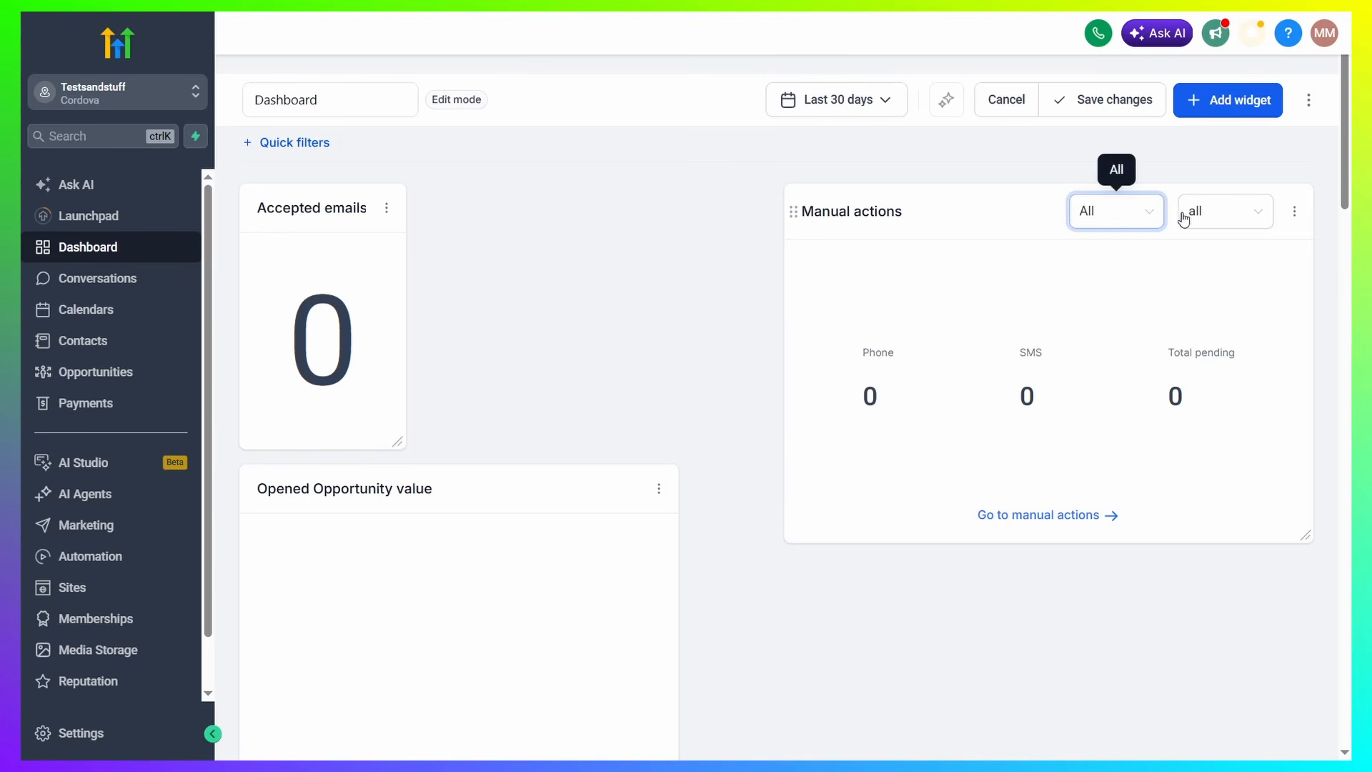
# Open the dashboard's permission settings and keep the Account user access at View after checking its options
pyautogui.click(1311, 103)
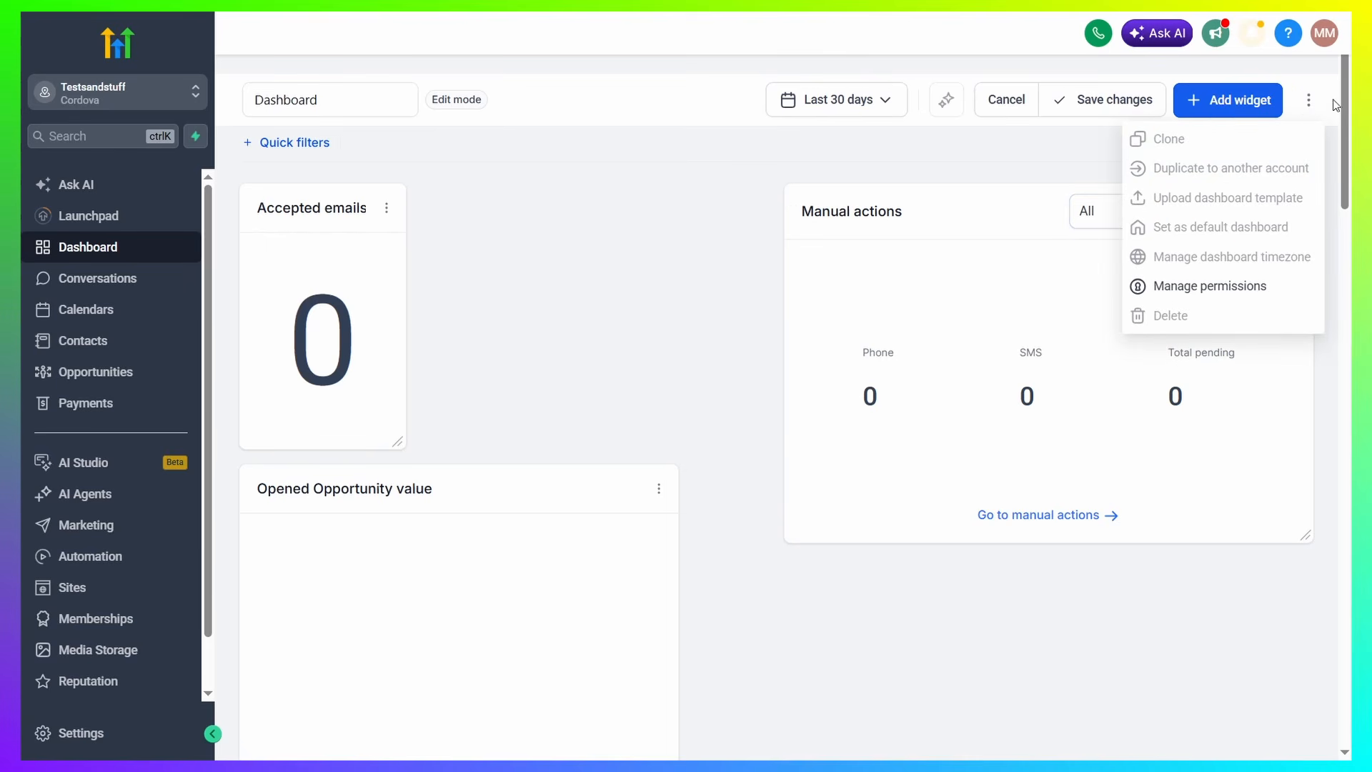
pyautogui.click(1236, 288)
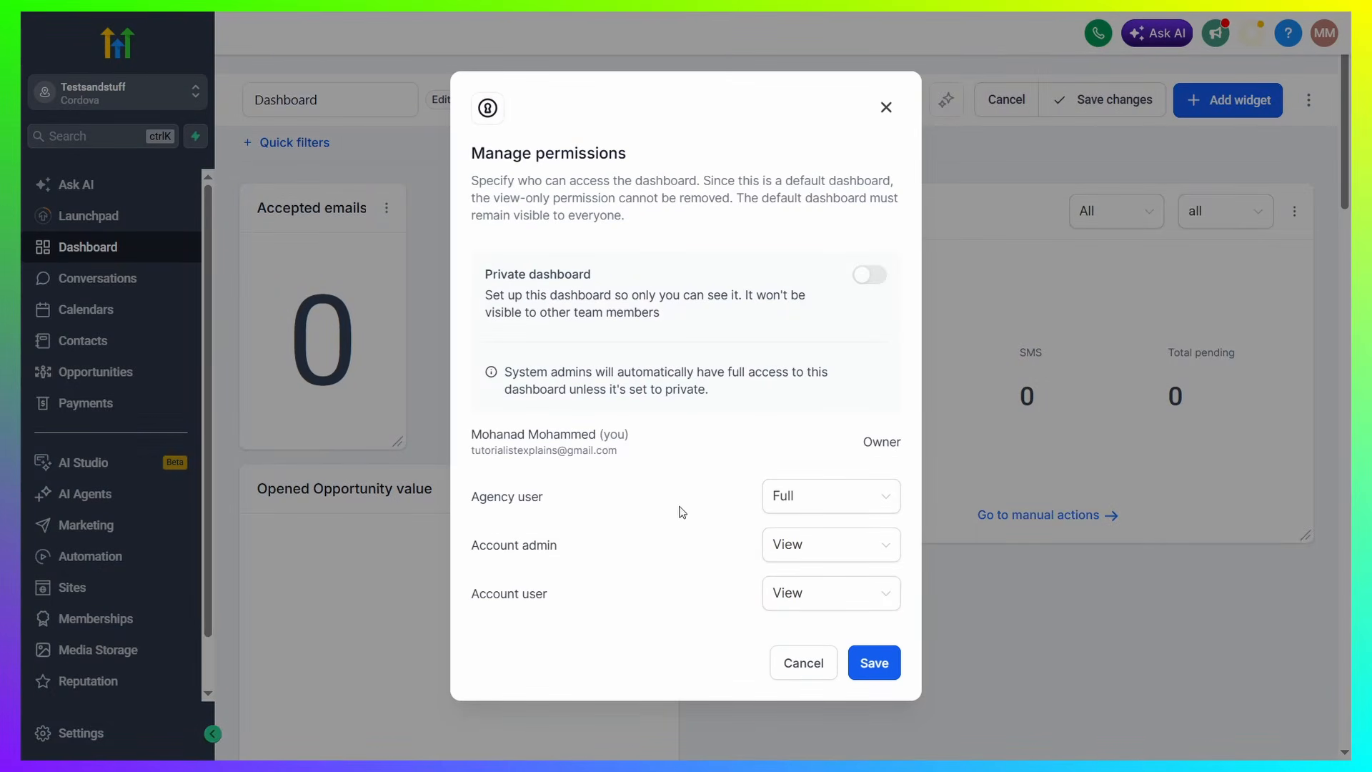
pyautogui.click(803, 558)
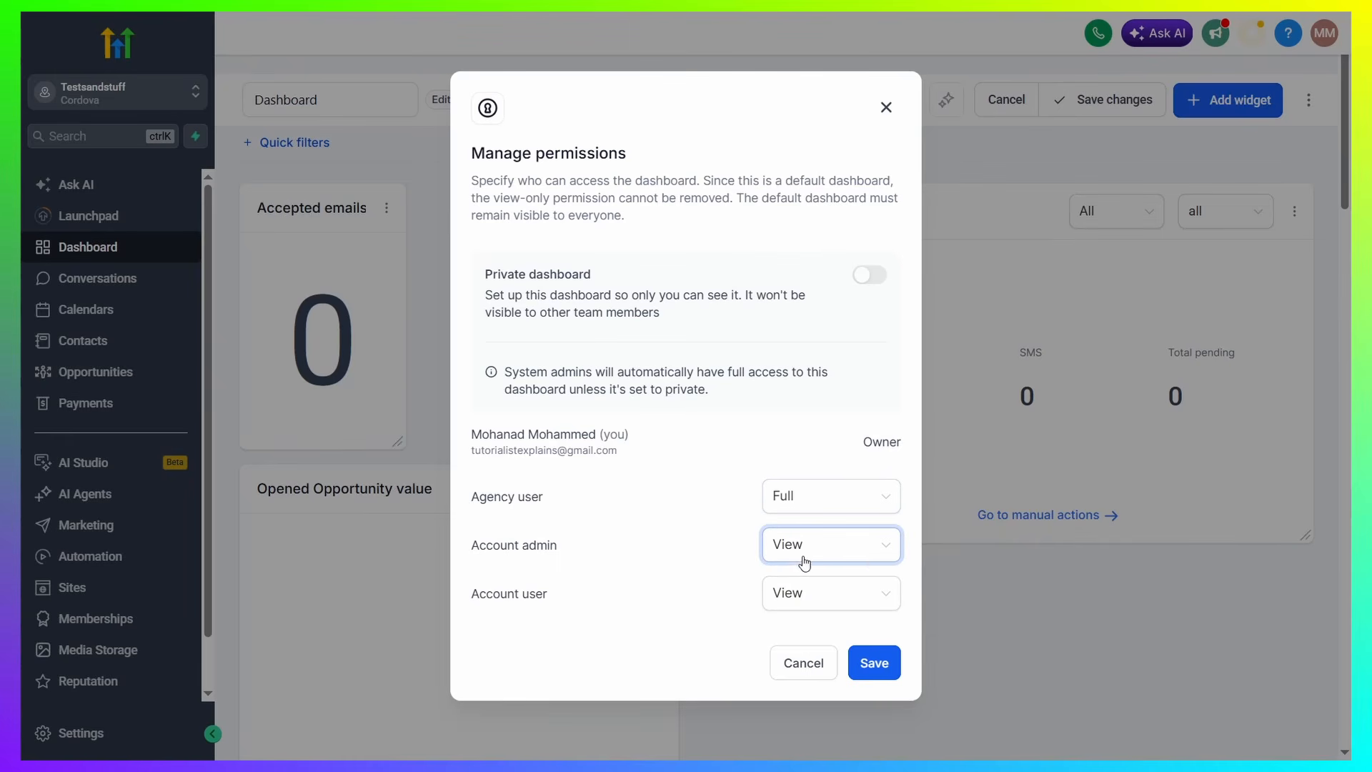
pyautogui.click(829, 606)
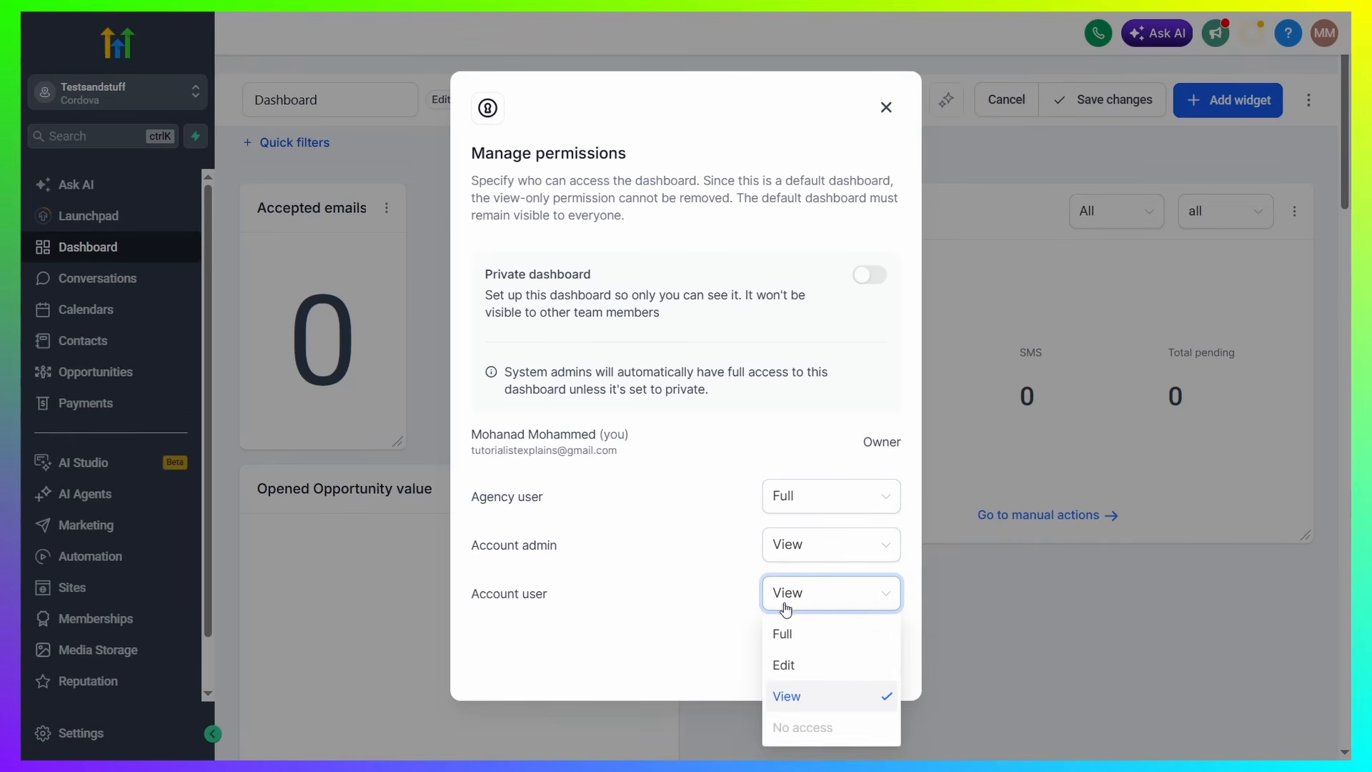
pyautogui.click(772, 694)
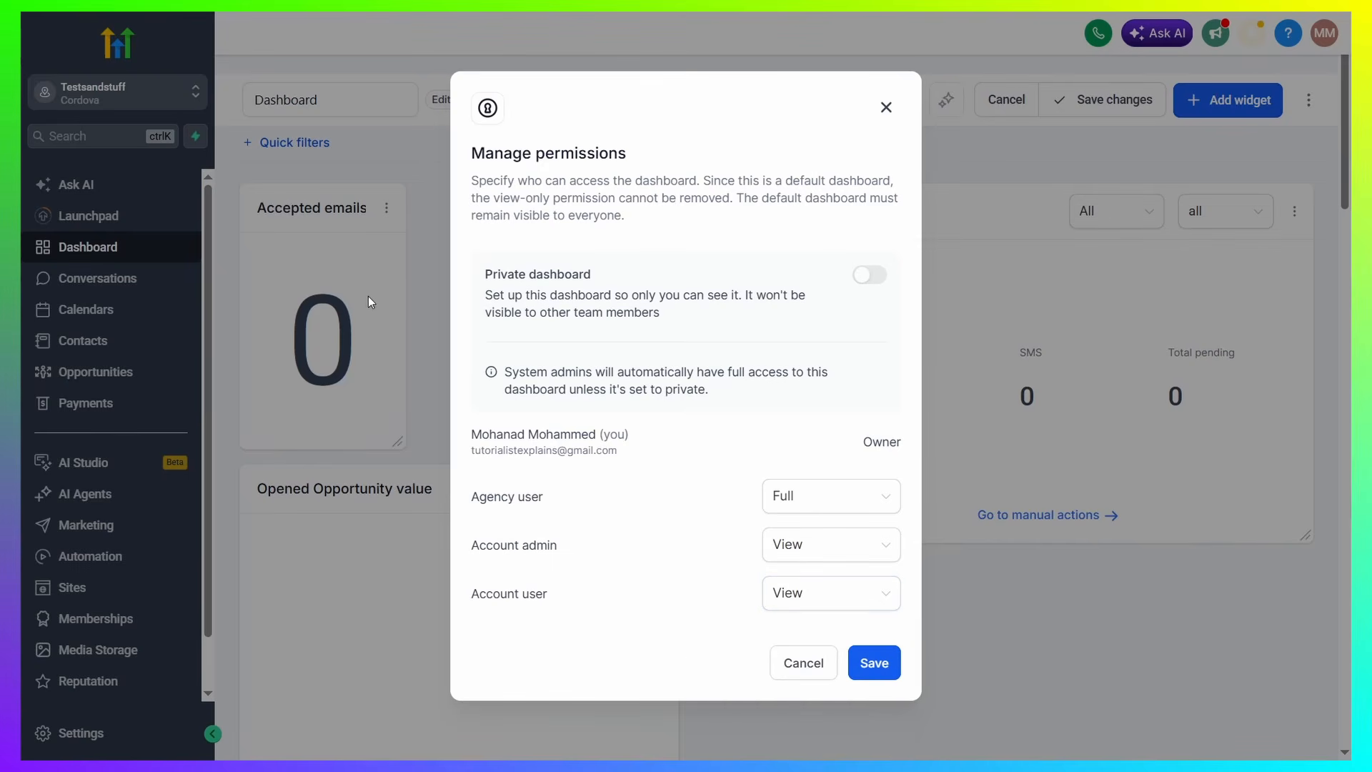
# Set the Account admin access to Edit, and save both the permissions and the dashboard changes
pyautogui.click(826, 549)
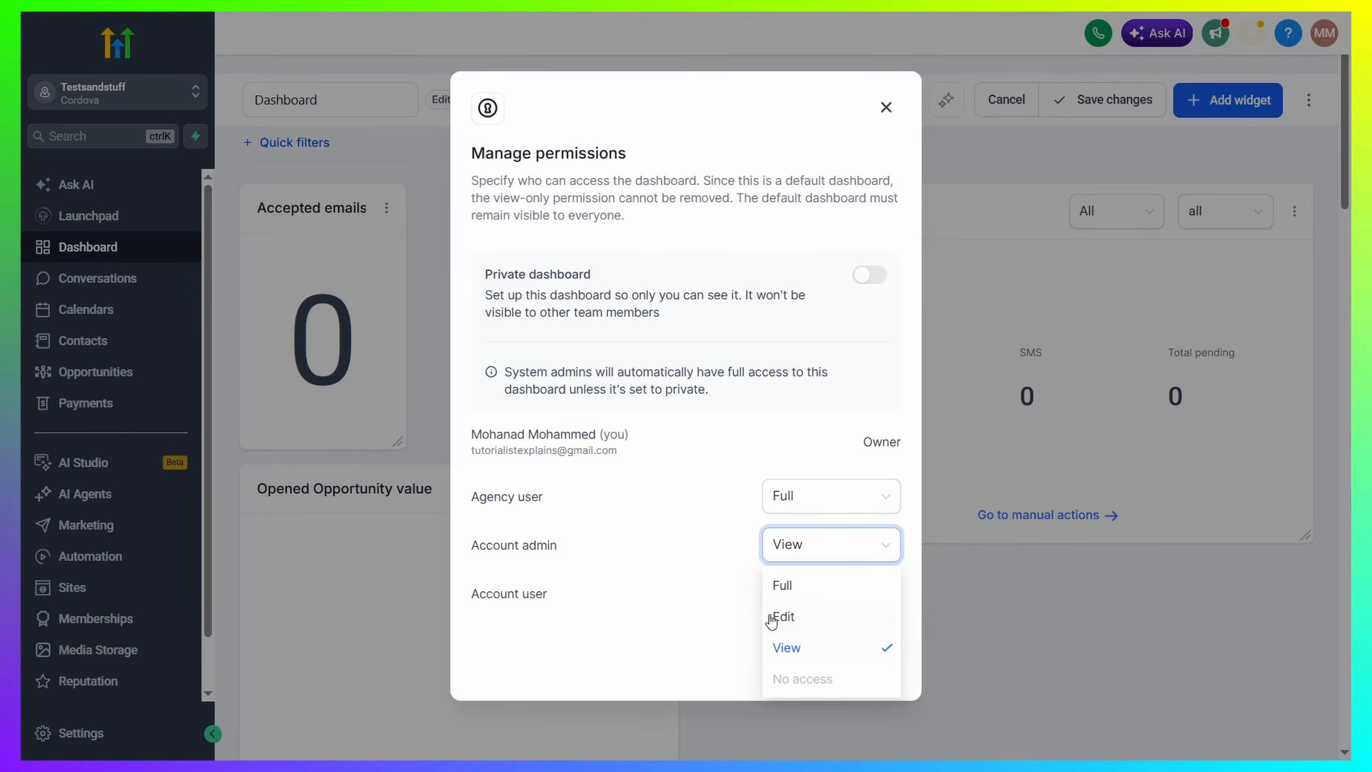
pyautogui.click(801, 616)
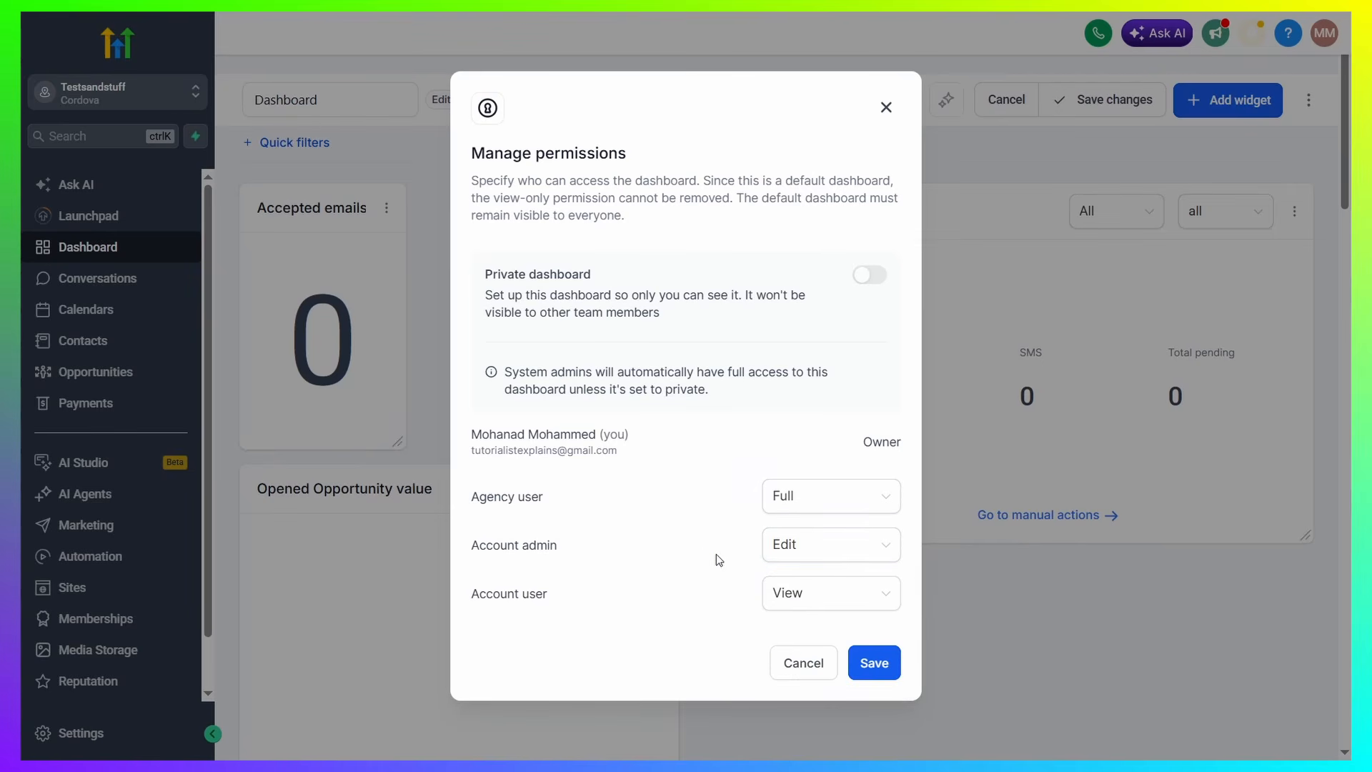
pyautogui.click(803, 547)
pyautogui.click(720, 611)
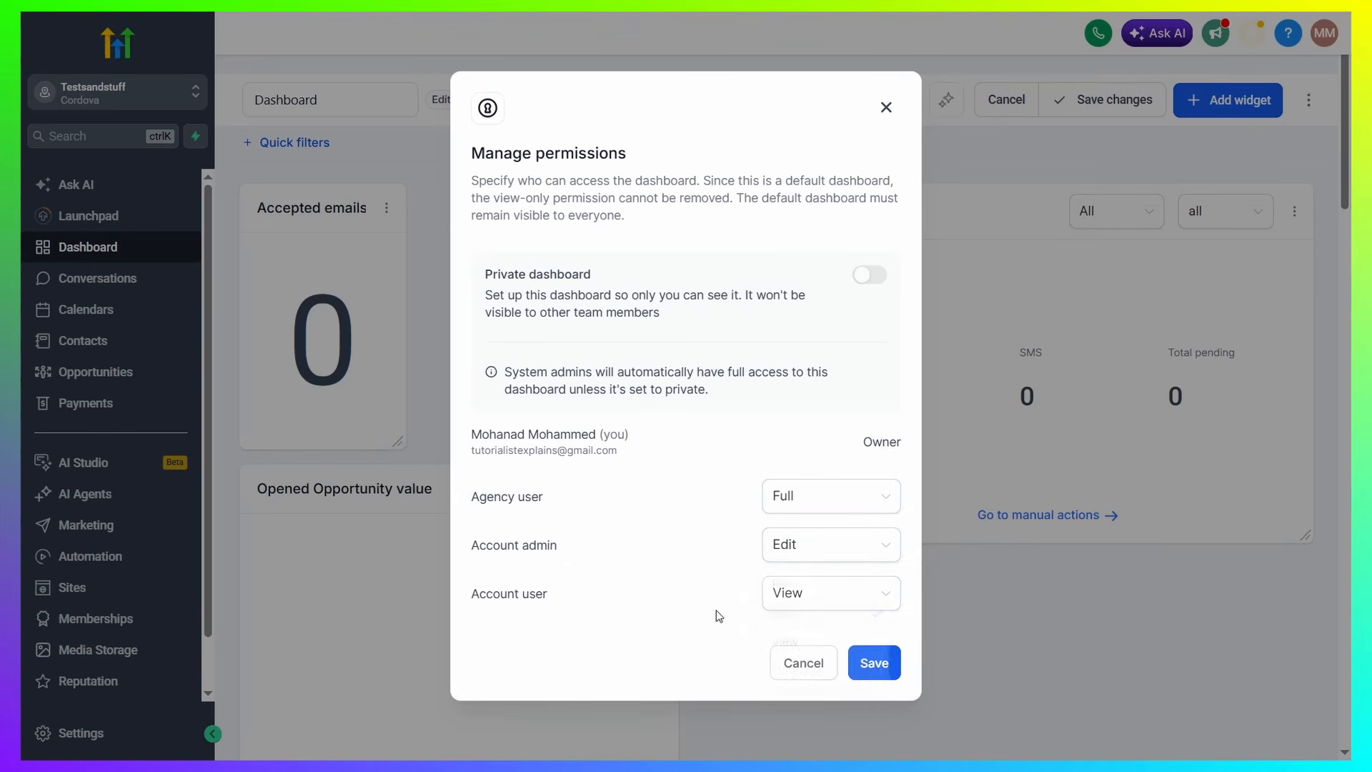
pyautogui.click(852, 675)
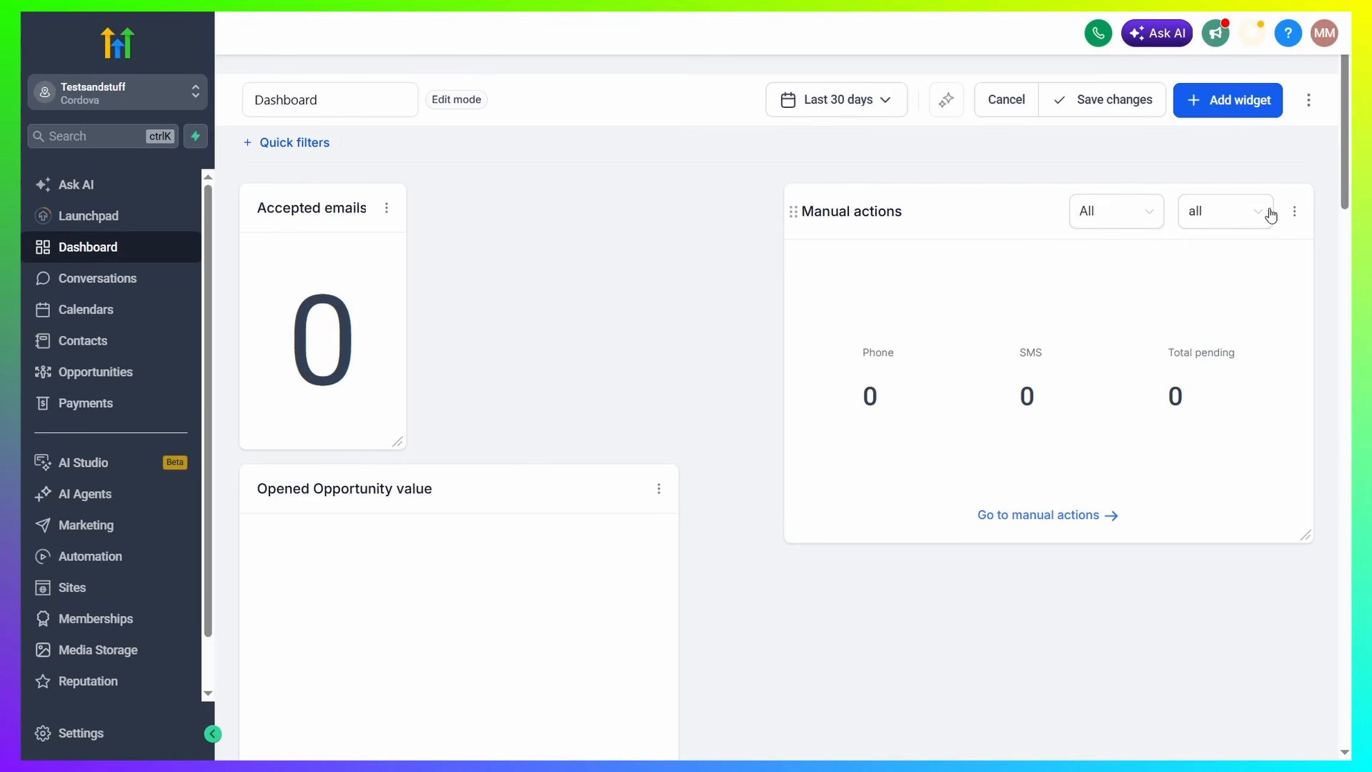
pyautogui.click(1101, 97)
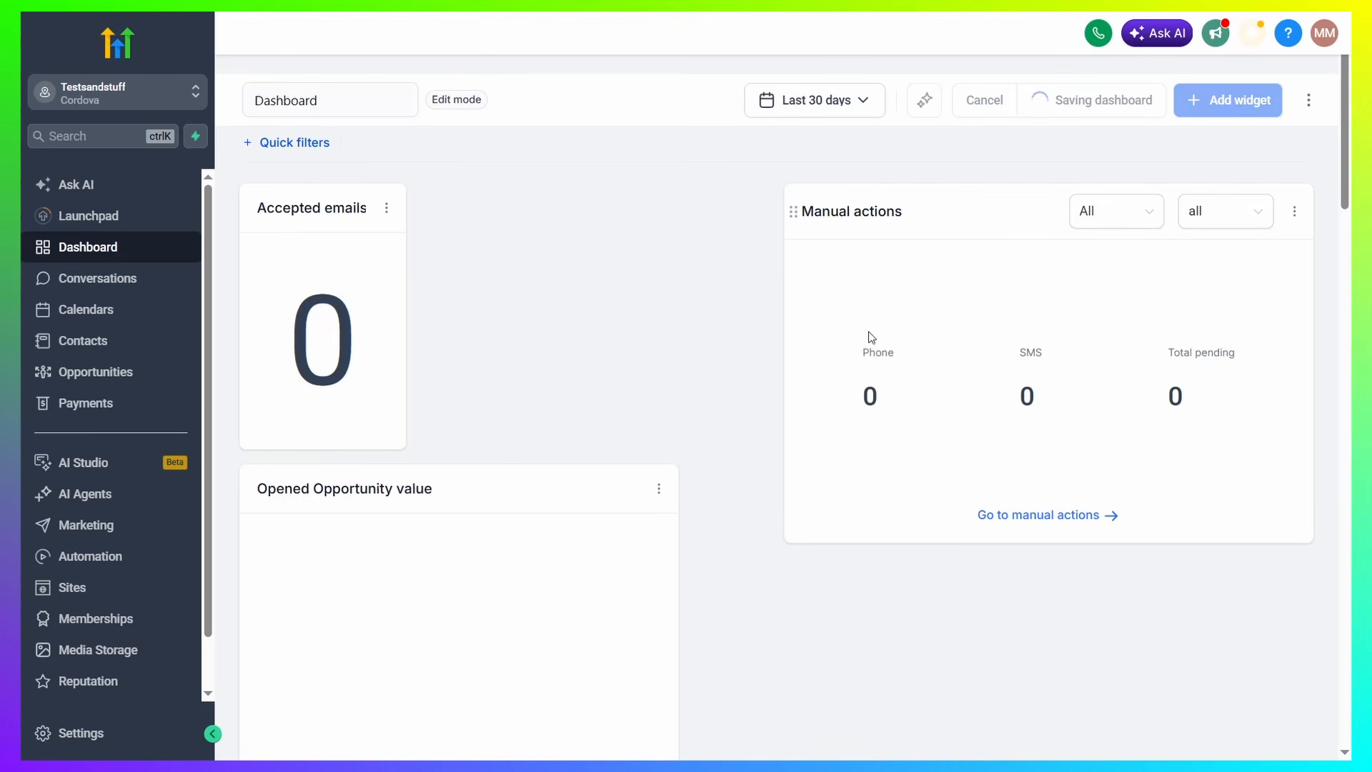